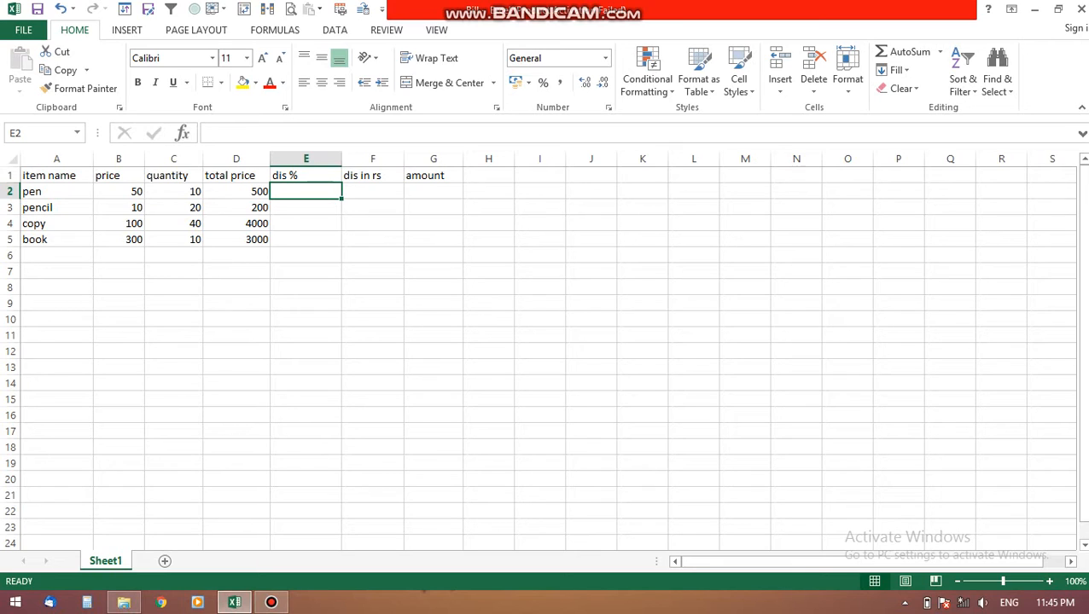
Undo the total price formulas in D2 through D5 and cancel the remaining copy selection
click(236, 240)
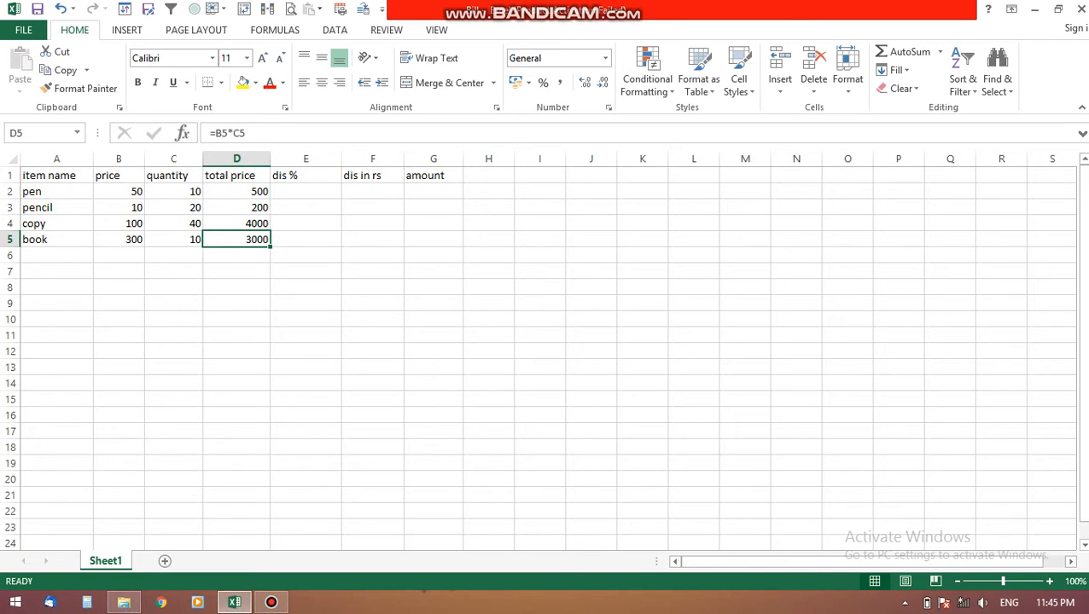
key(ctrl+z)
key(ctrl+z)
key(ctrl+z)
key(ctrl+z)
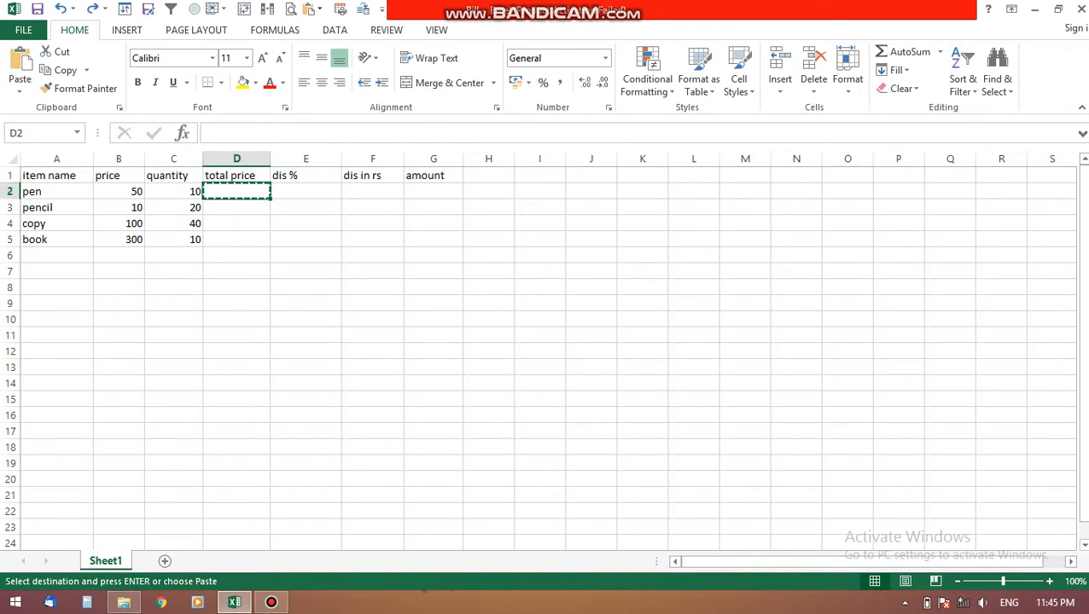
key(Escape)
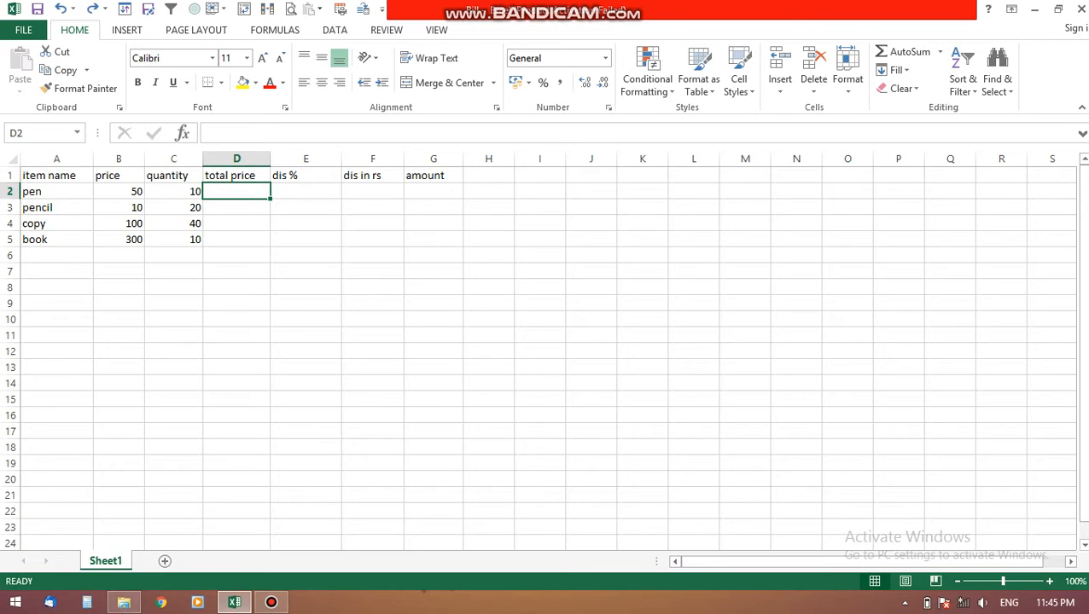
Calculate the pen's total price in D2 by multiplying price and quantity with =B2*C2
text(=)
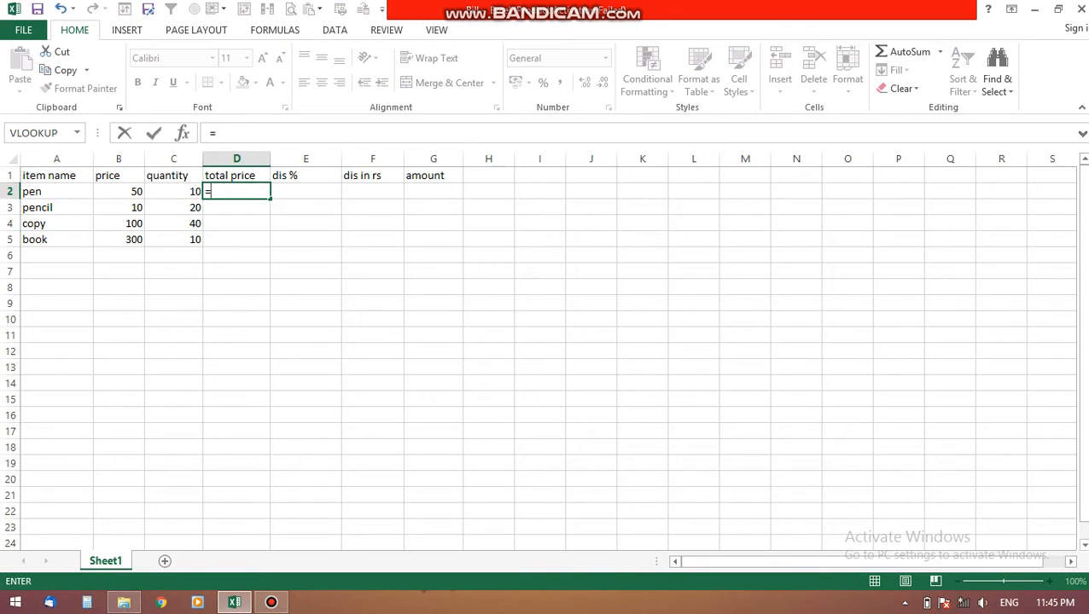
click(142, 192)
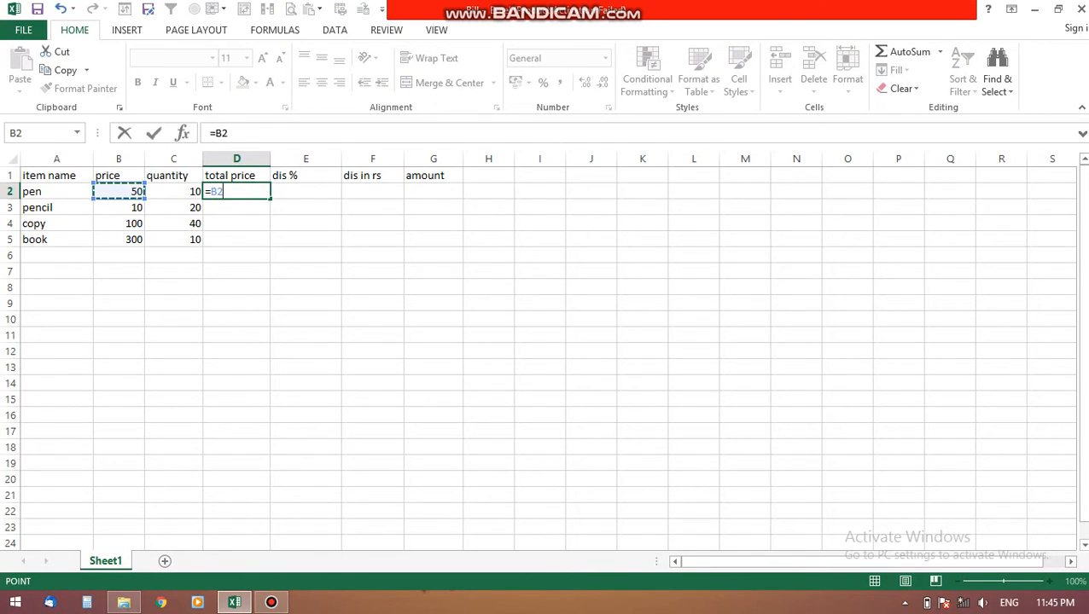
text(*)
click(175, 192)
key(Return)
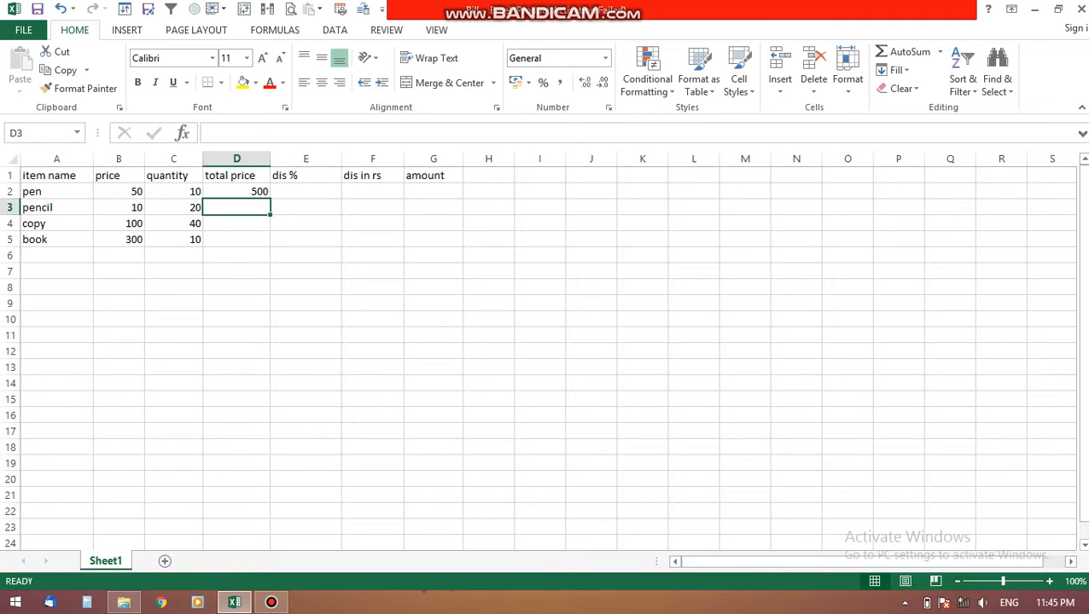
Calculate the pencil's total price in D3 with the formula =B3*C3
text(=)
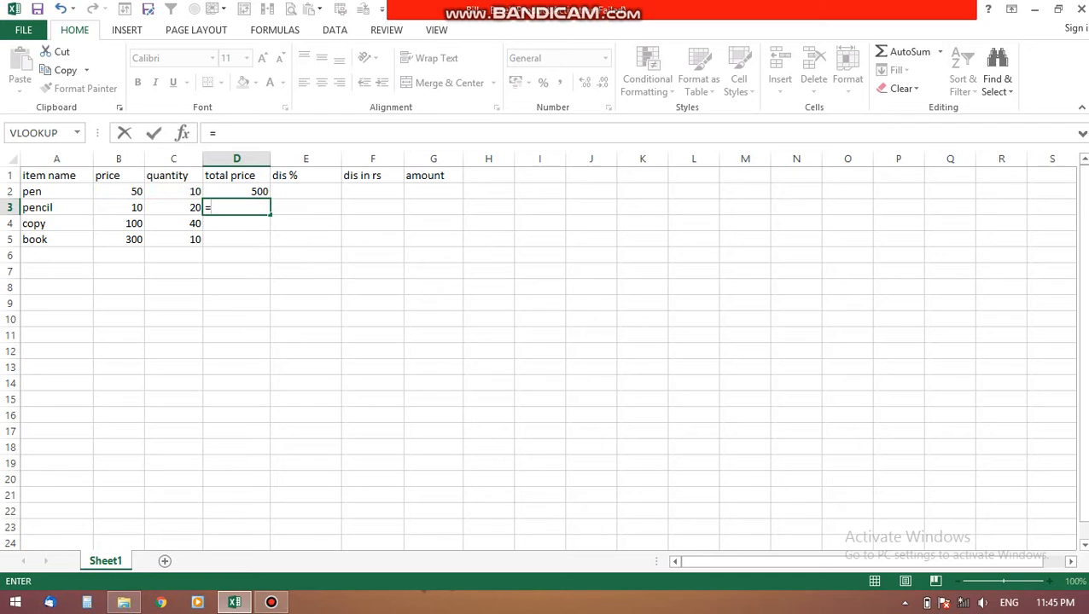
click(94, 208)
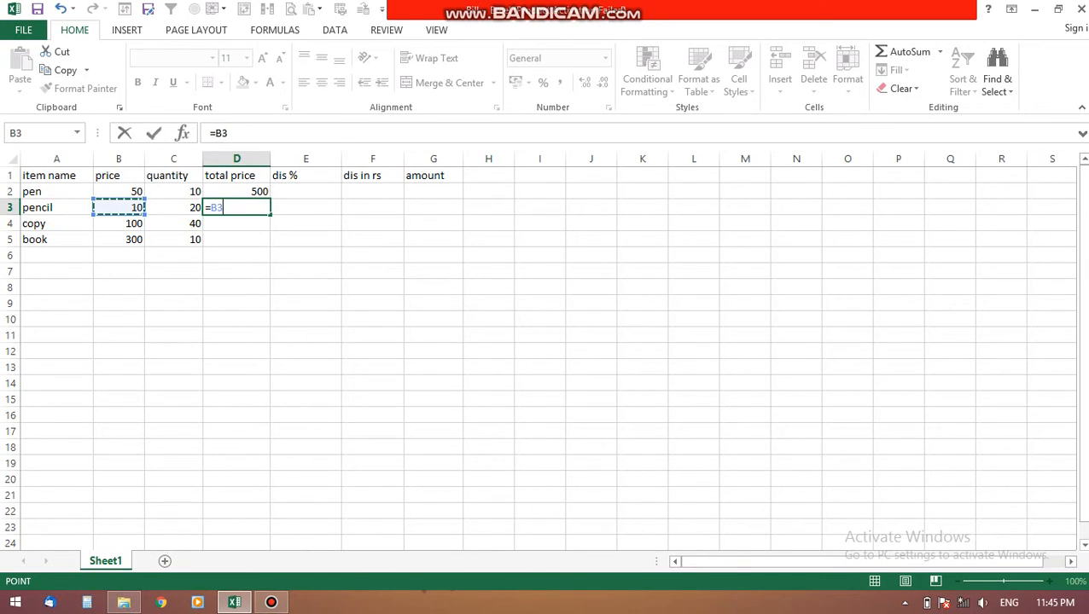
text(*)
click(173, 207)
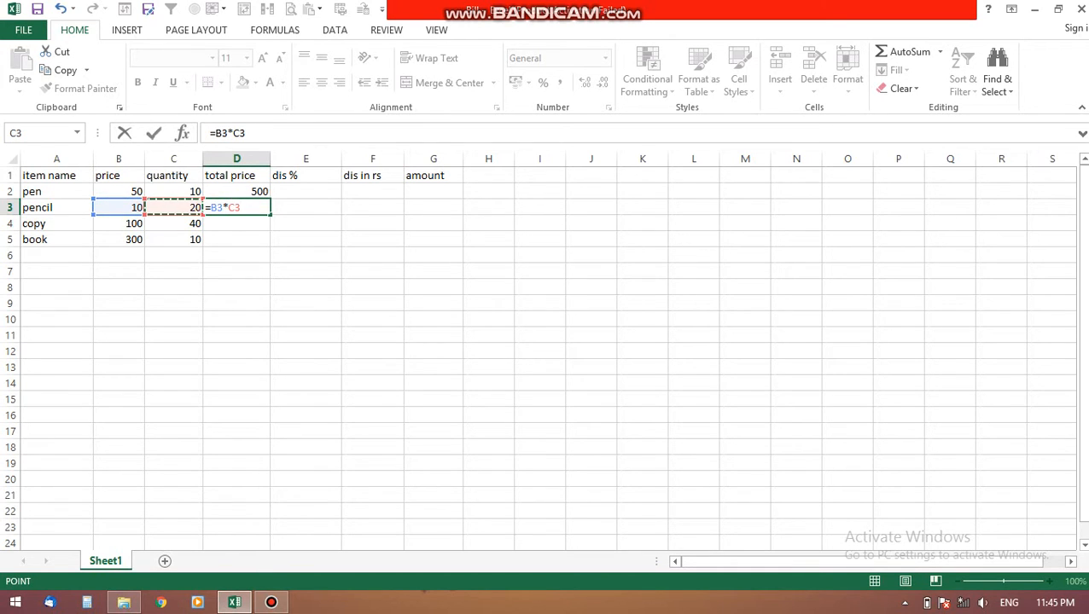
key(Return)
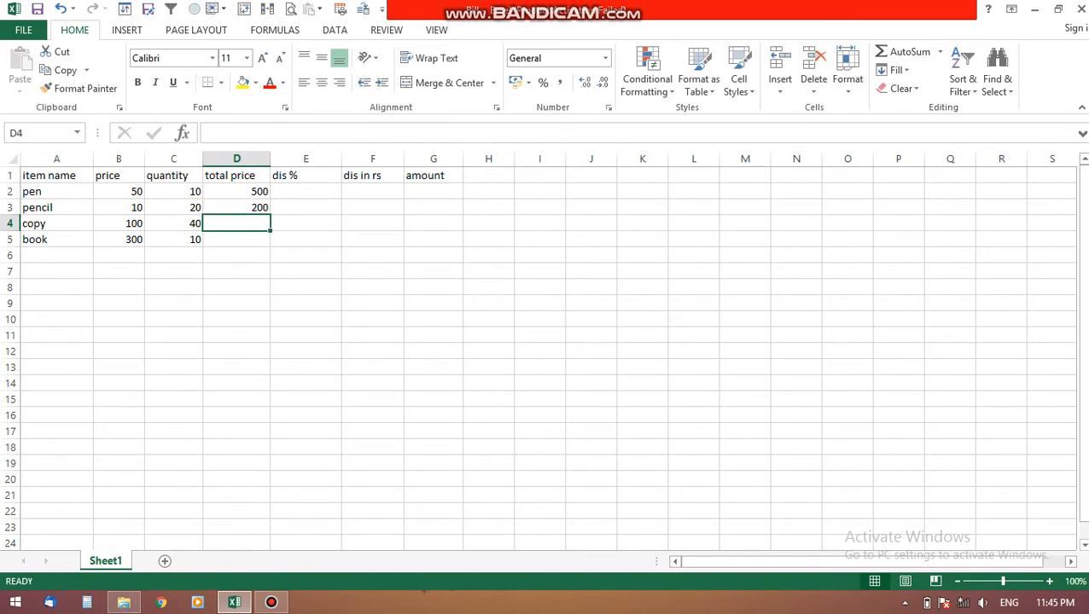
Calculate the copy's total price in D4 with the formula =B4*C4
text(=)
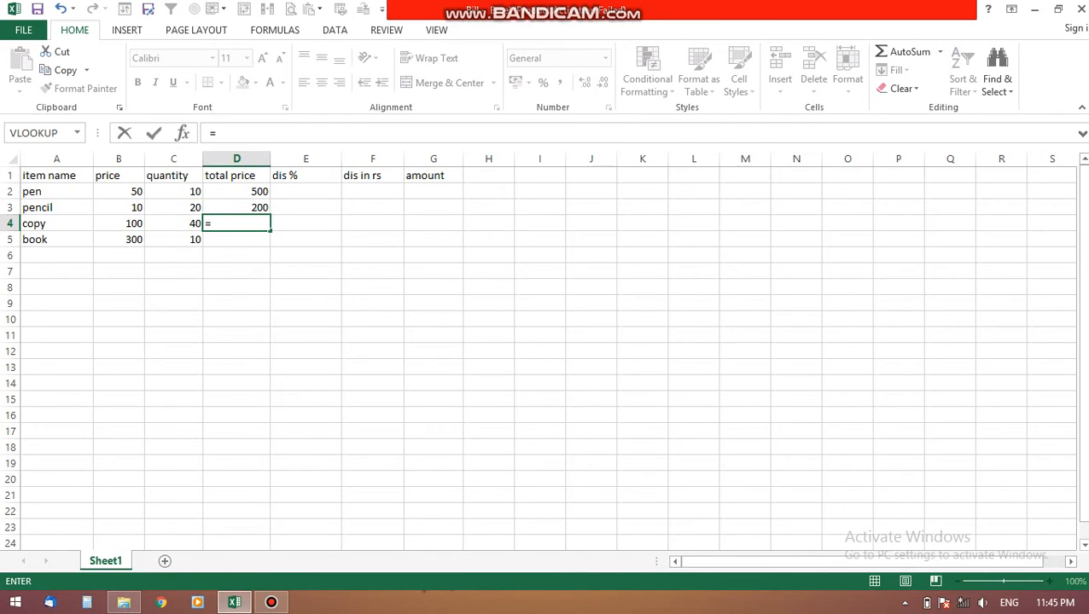
click(119, 223)
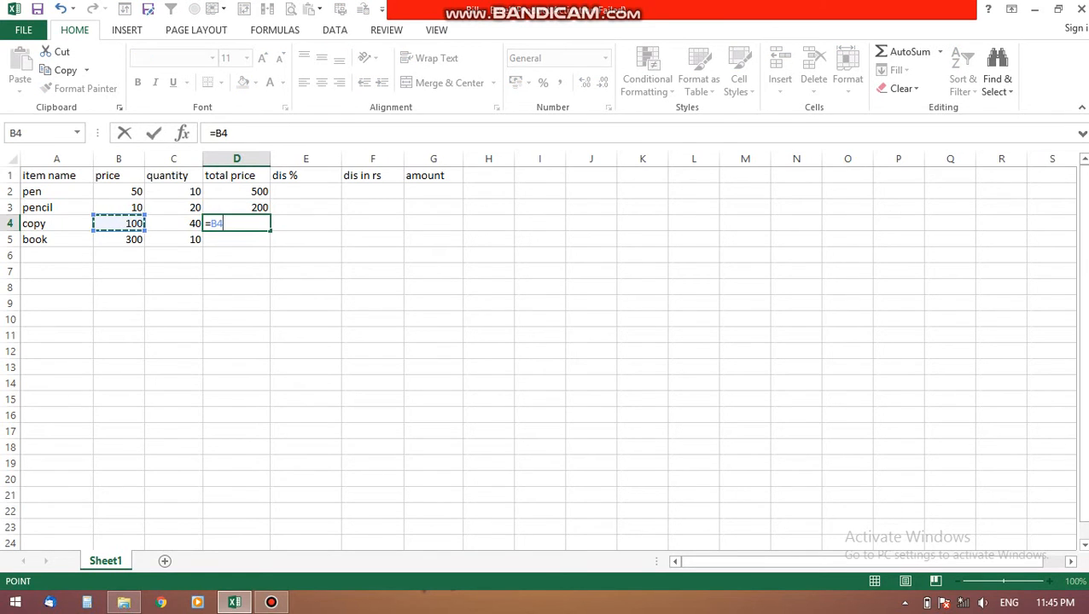
text(*)
key(Left)
key(Return)
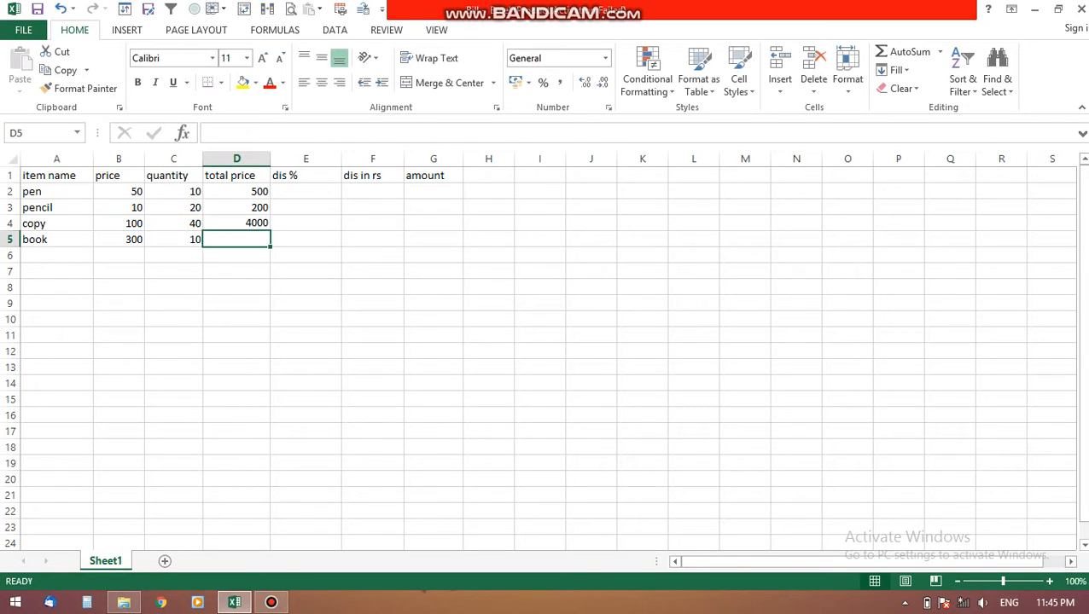
Calculate the book's total price in D5 with the formula =B5*C5
text(=)
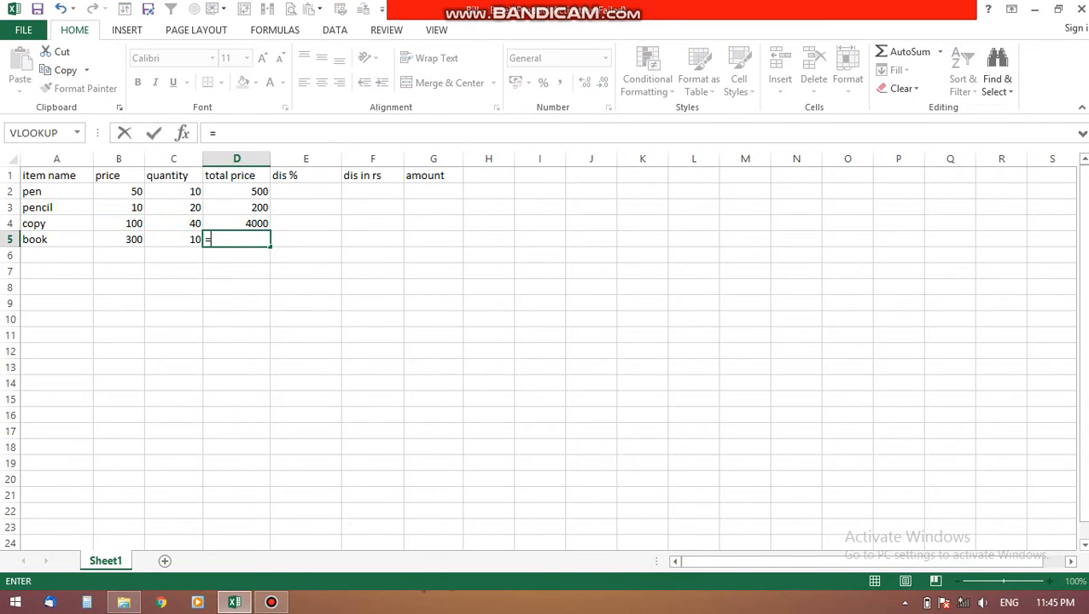
key(Left)
key(Left)
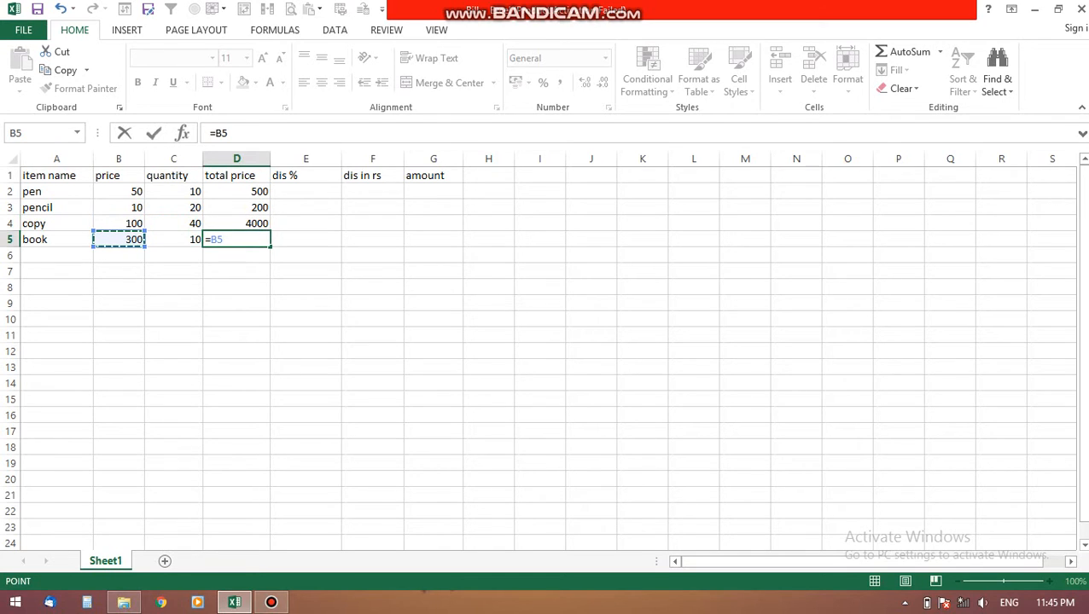
text(*)
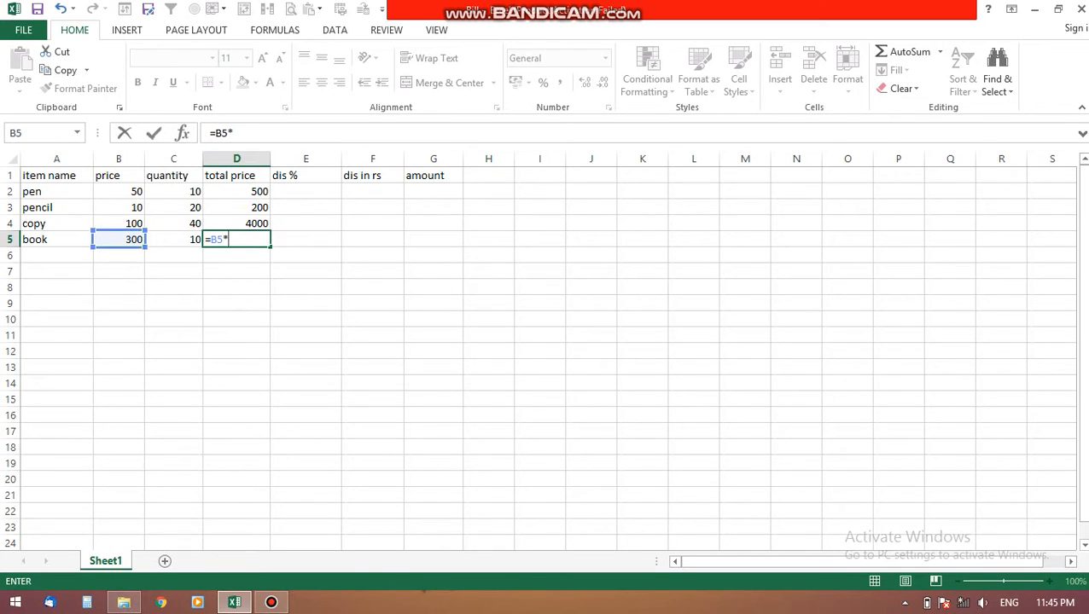
key(Left)
key(Return)
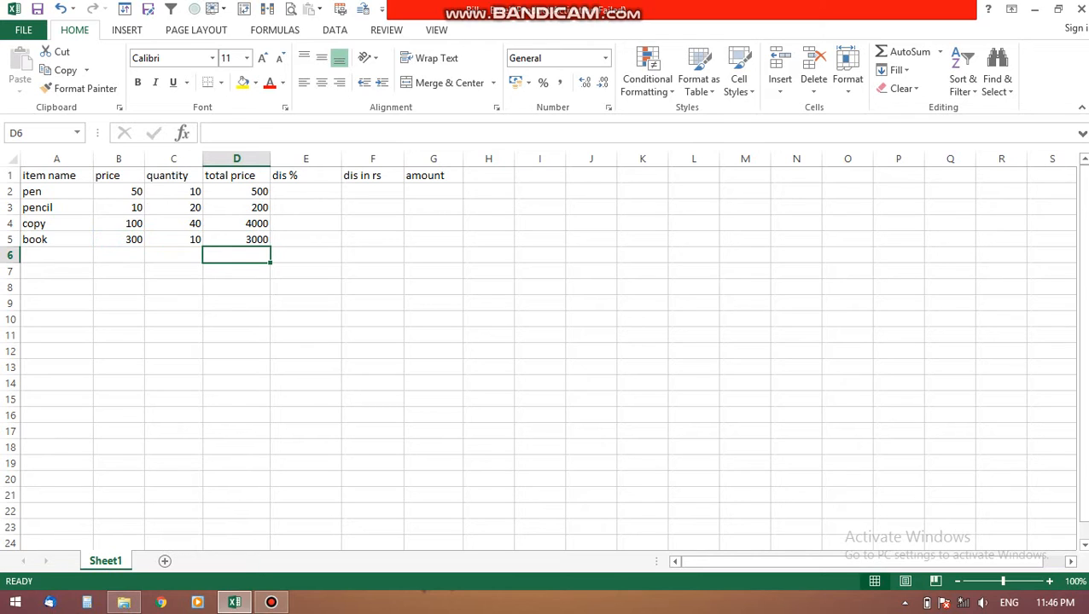
Enter the plain numbers 10, 20 and 3 in the dis % column for pen, pencil and copy
click(306, 192)
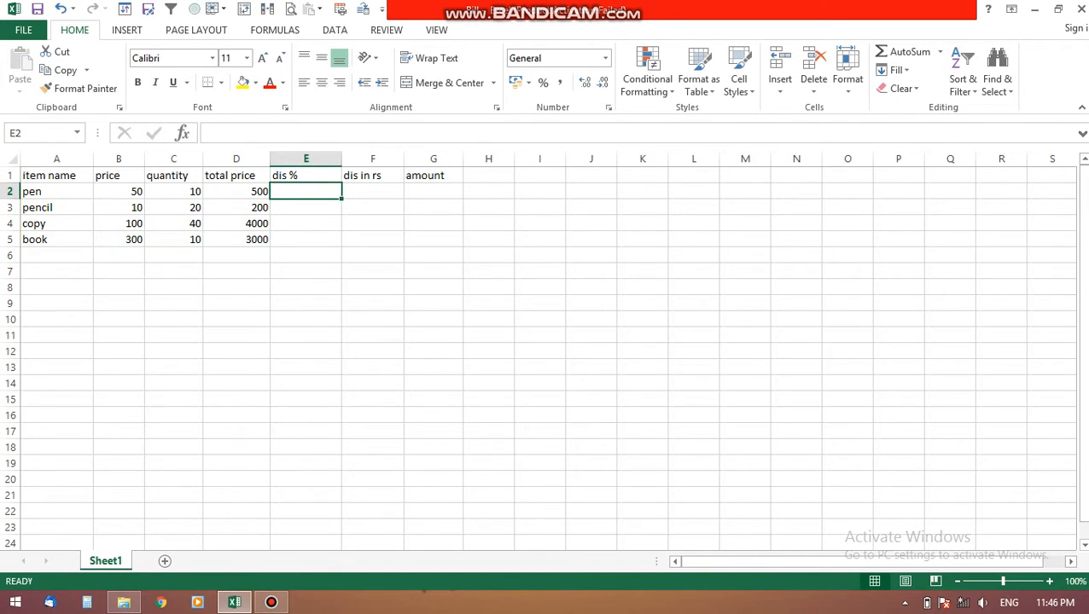
text(10)
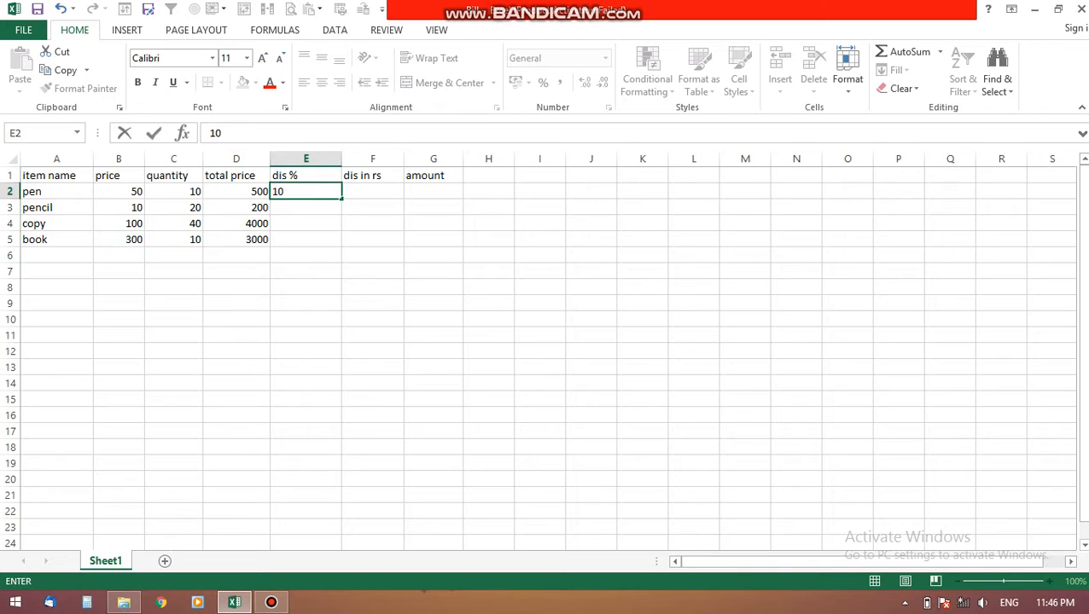
key(Return)
text(2)
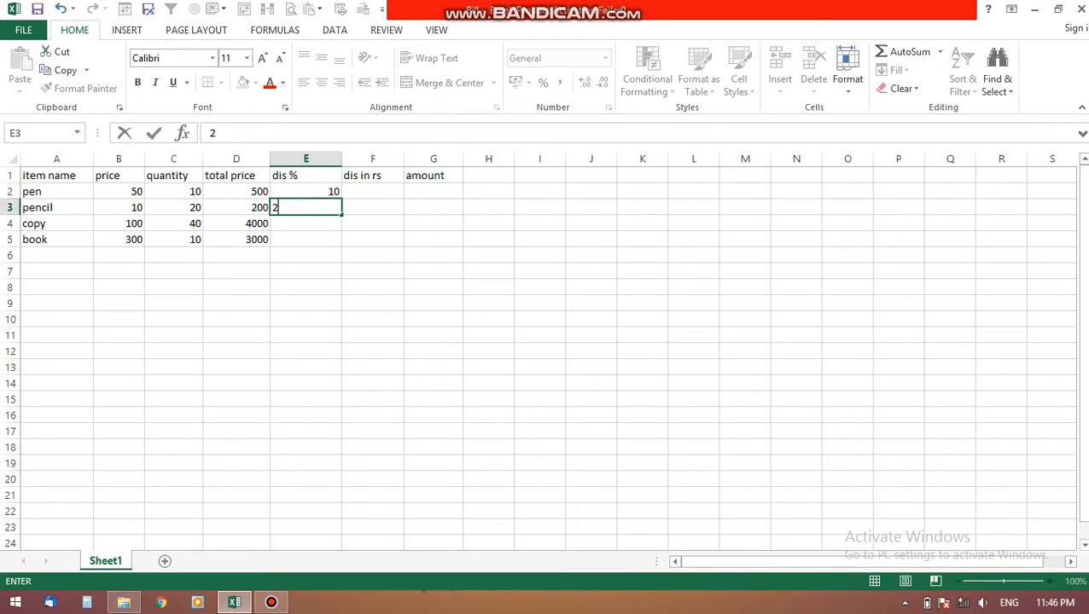
text(0)
key(Return)
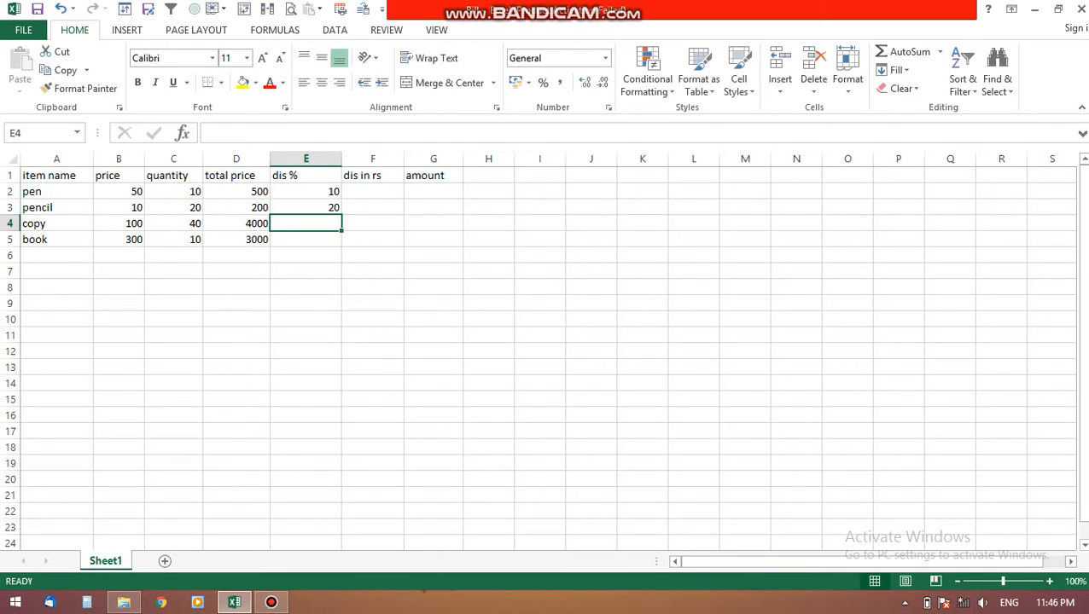
text(3)
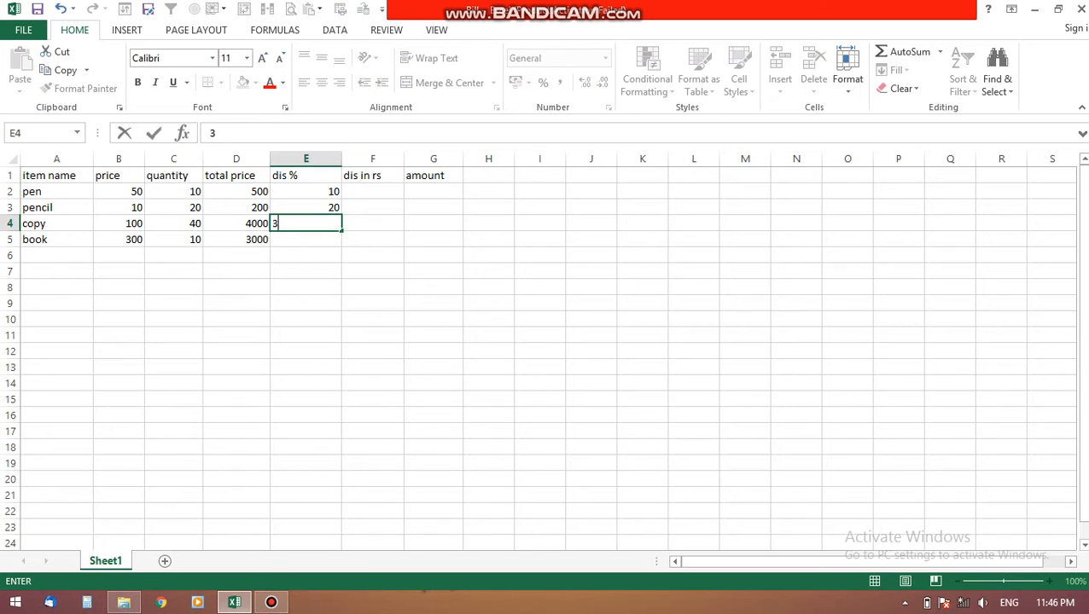
key(Up)
Replace the pen and pencil discounts in E2 and E3 with the percentages 10% and 20%
key(Up)
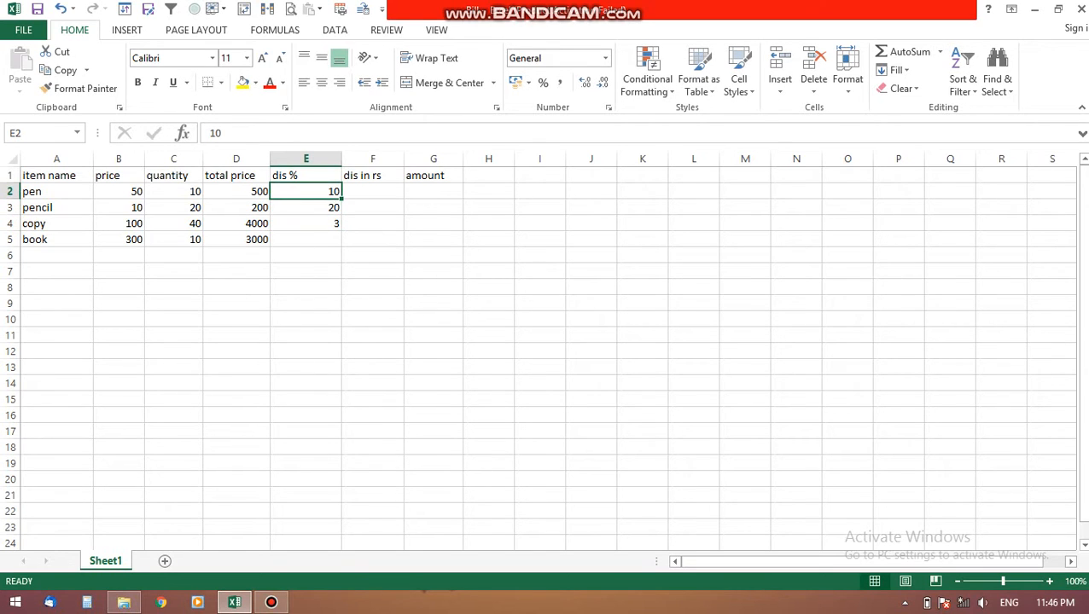
key(BackSpace)
text(10)
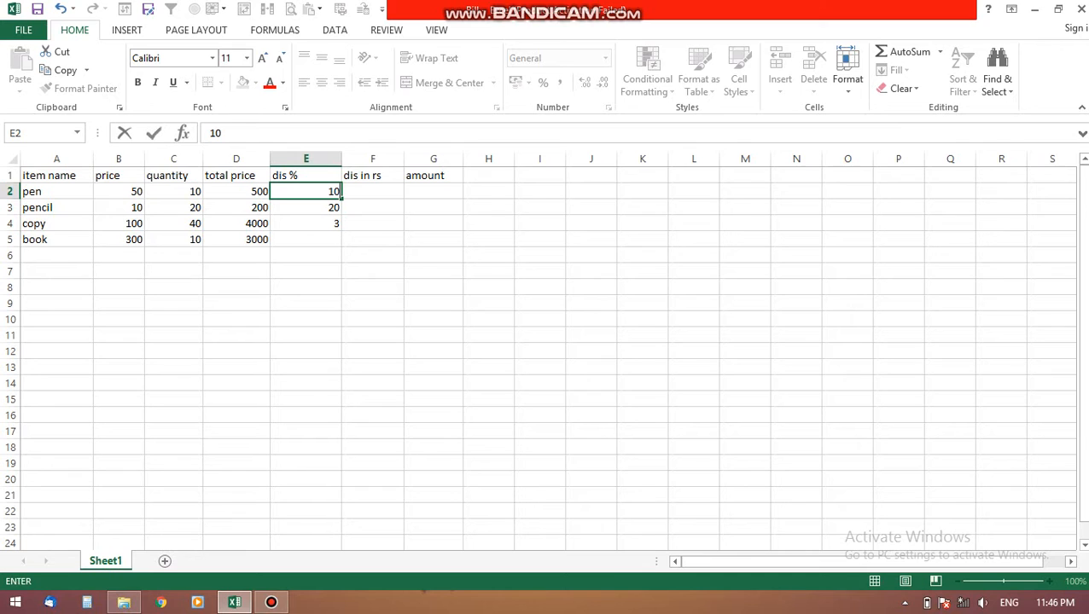
text(%)
key(Return)
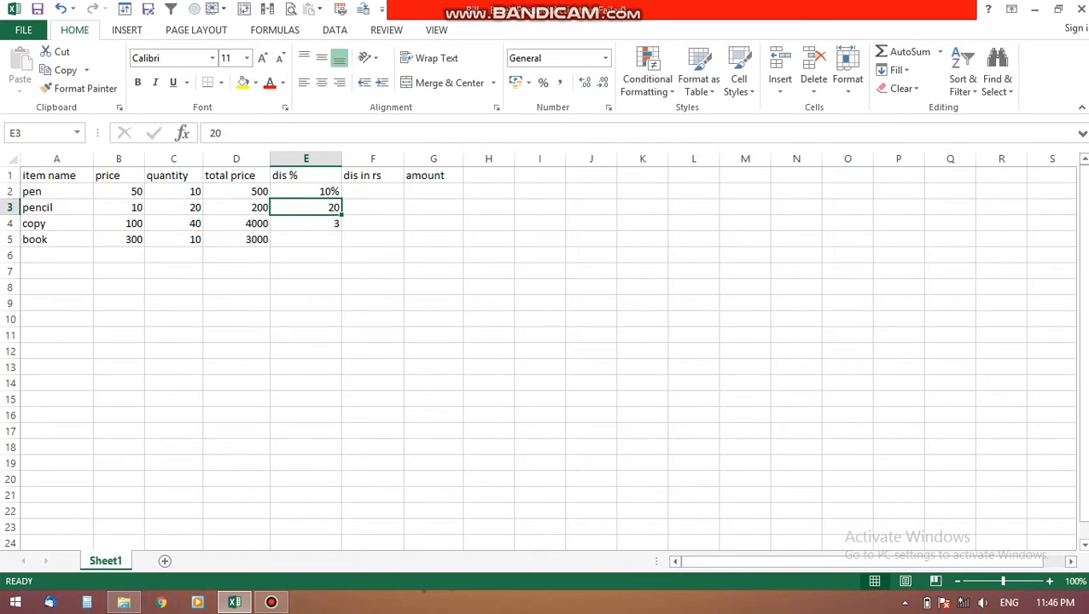
key(BackSpace)
text(20)
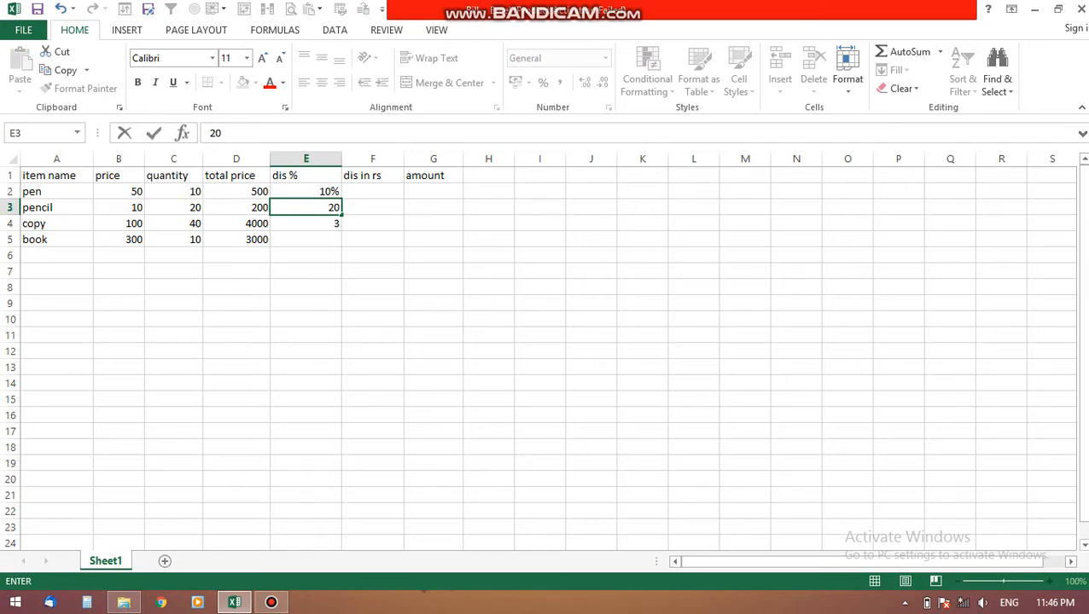
text(%)
key(Return)
Set the dis % values for copy and book in E4 and E5 to 30% and 40%
text(30%)
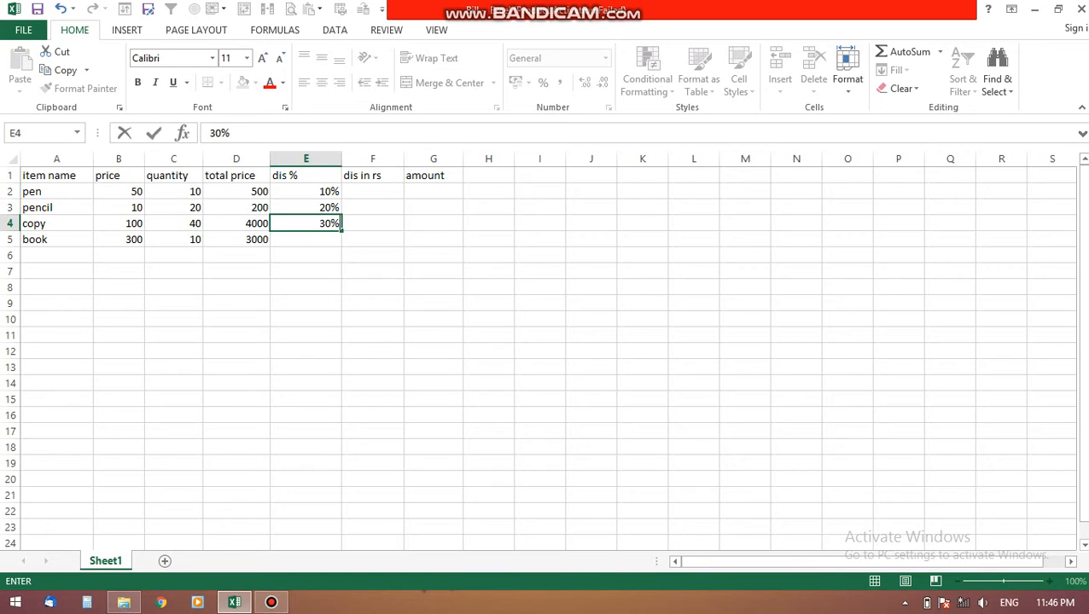
key(Return)
text(40%)
key(ctrl+Return)
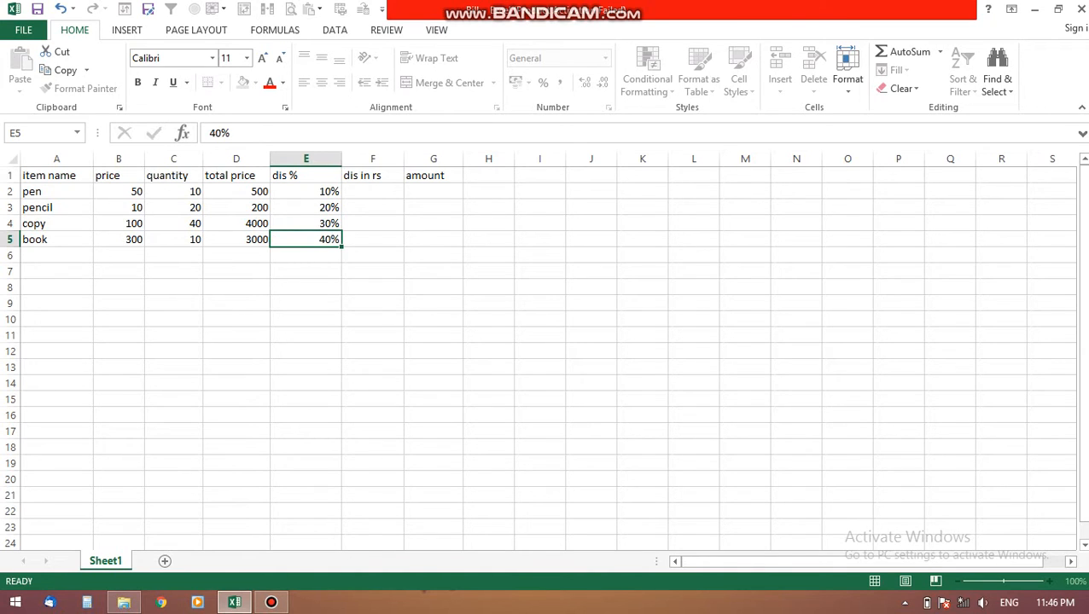
Calculate the pen's discount in rupees in F2 by multiplying total price and discount with =D2*E2
key(Right)
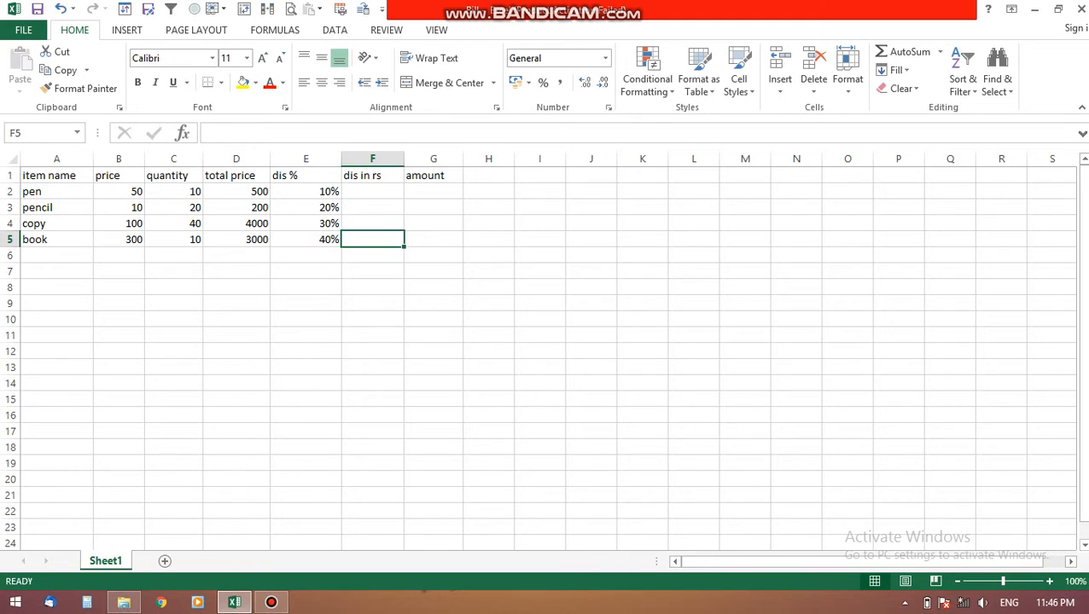
key(Up)
key(Up)
key(Up)
text(=)
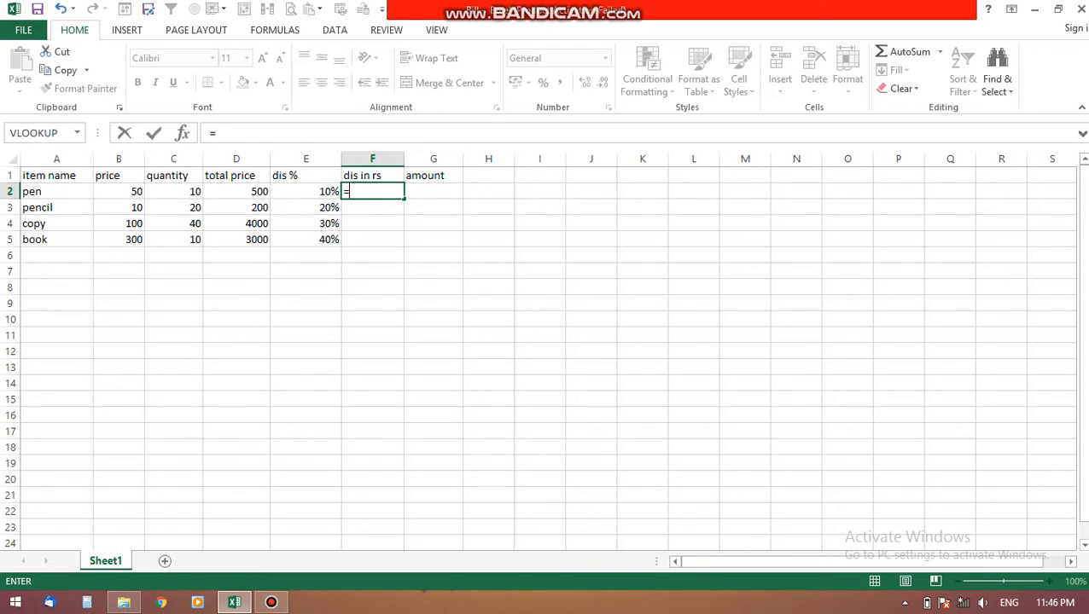
click(236, 191)
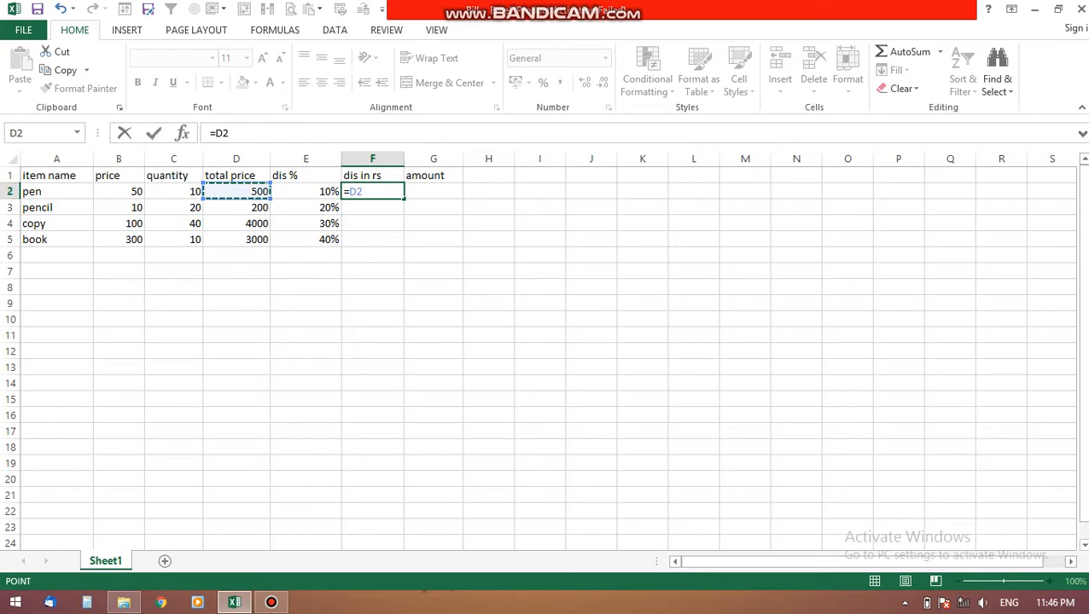
text(*)
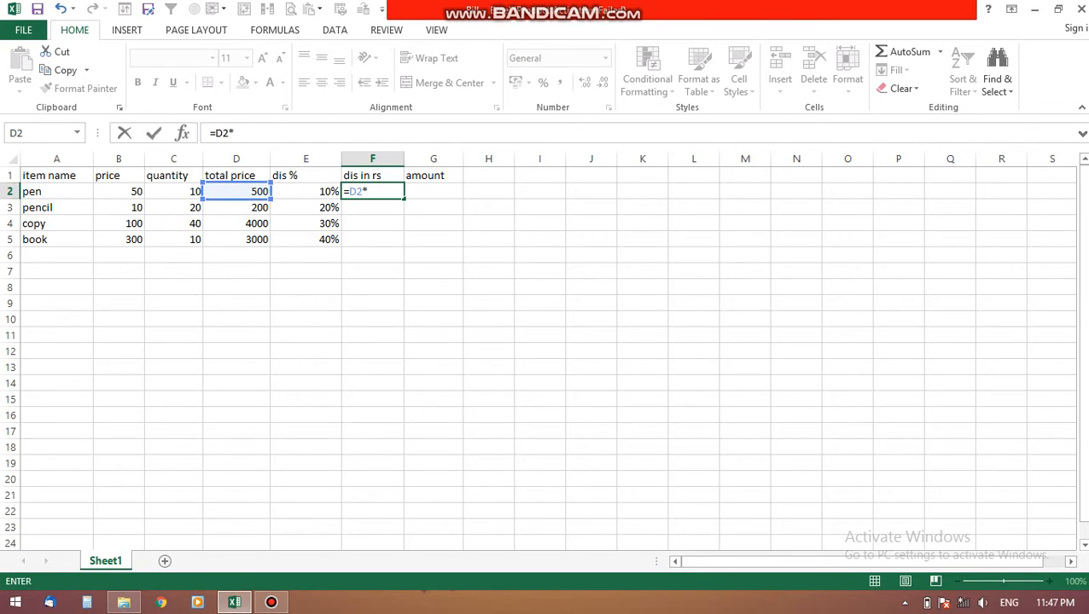
click(306, 191)
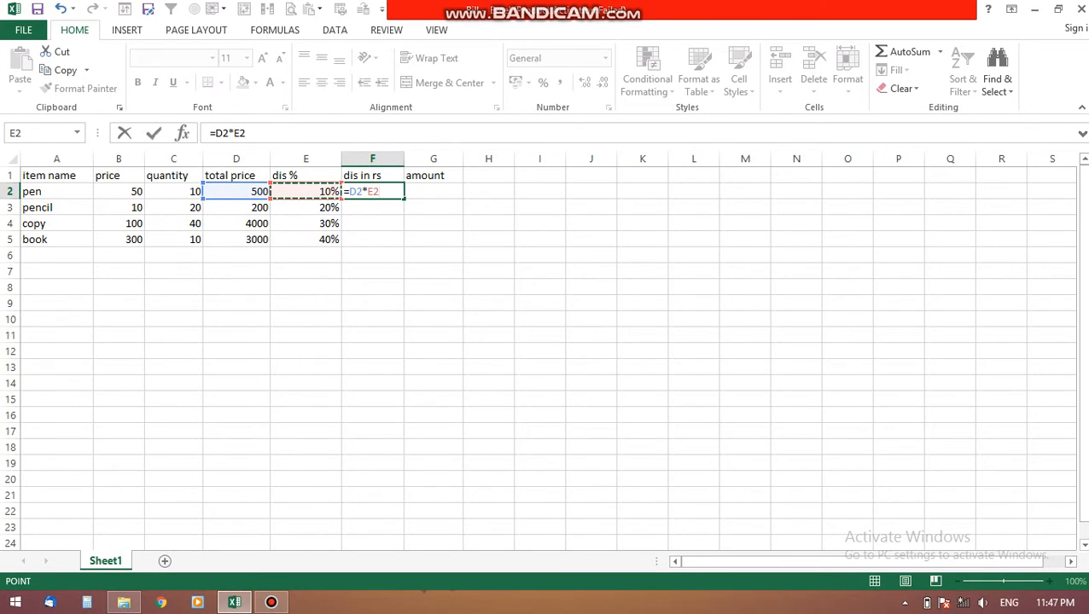
key(Return)
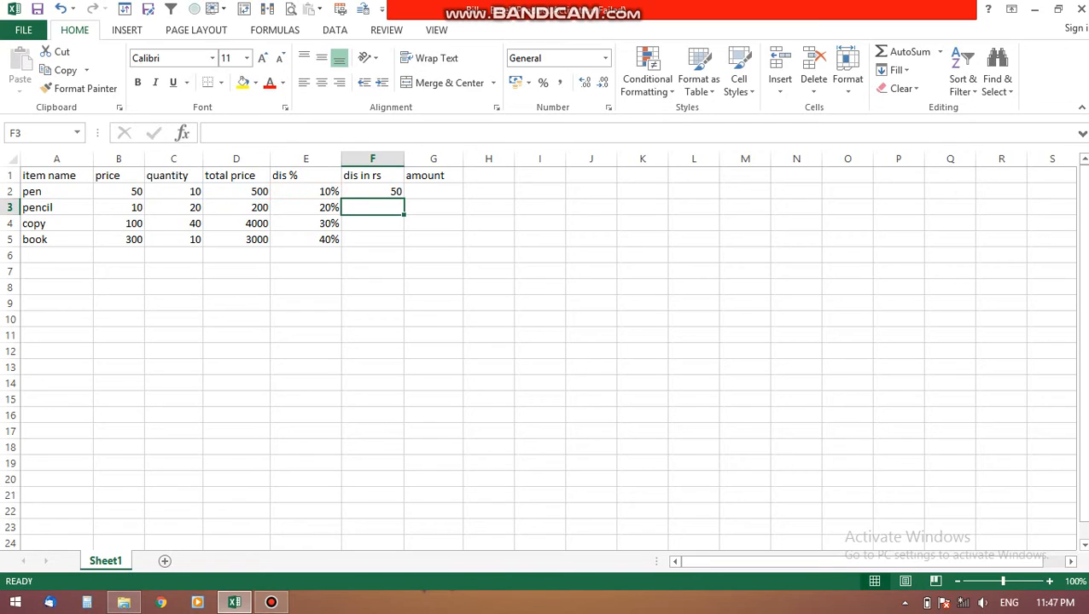
Calculate the pencil's discount in rupees in F3 by multiplying its total price by its discount percentage with =D3*E3
text(=)
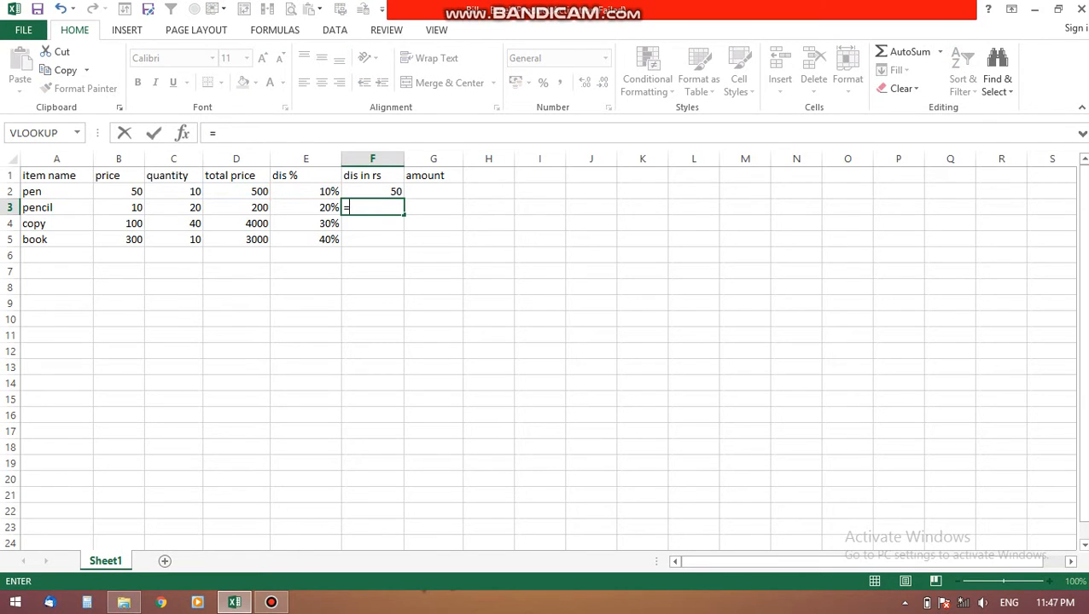
click(236, 207)
text(*)
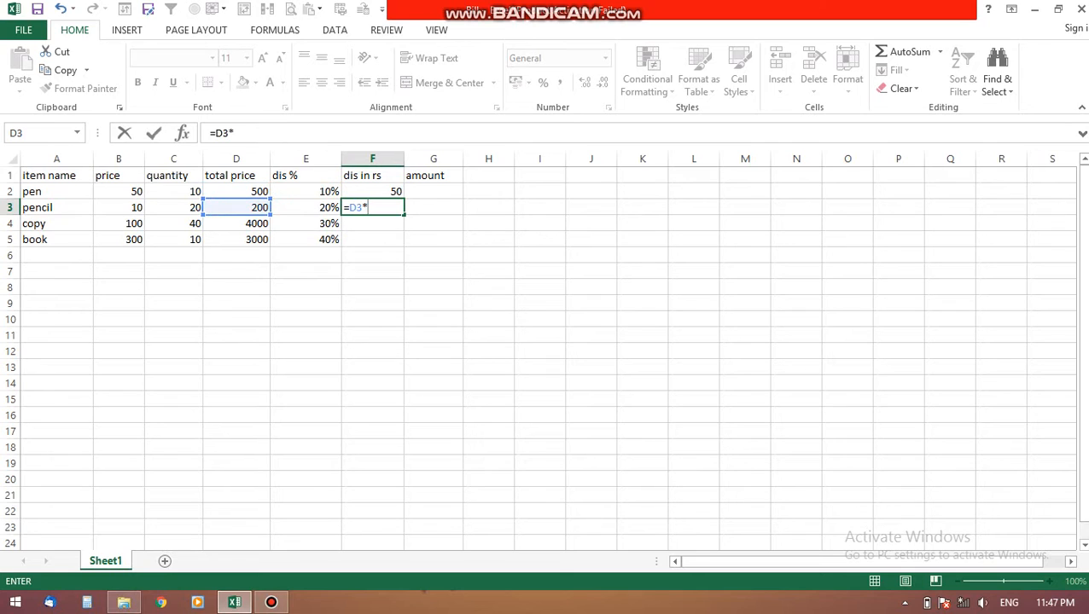
key(Left)
key(Return)
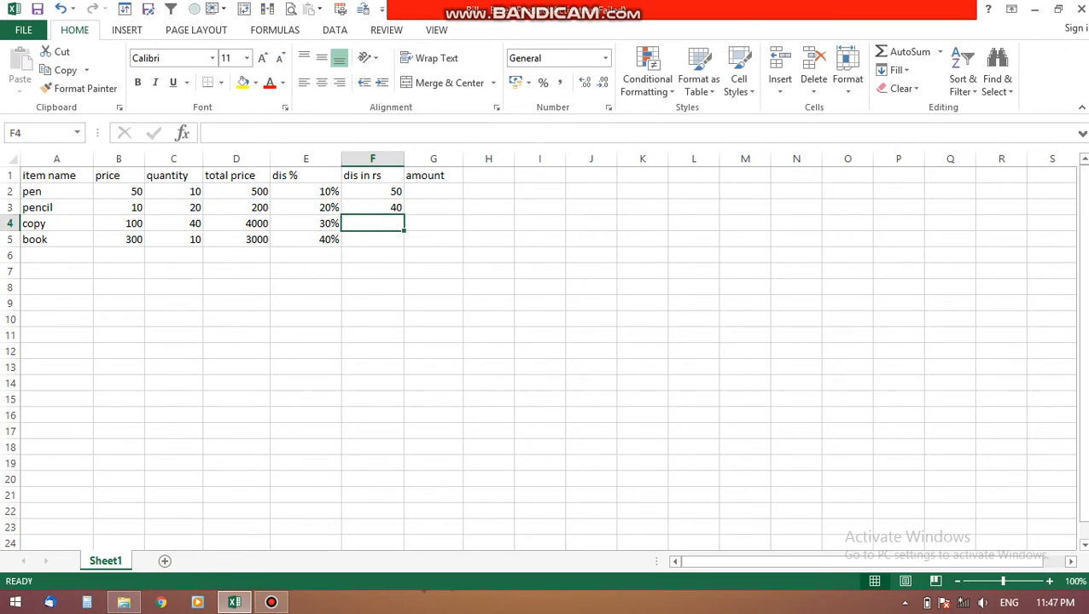
click(272, 603)
click(271, 602)
Calculate the copy's discount in rupees in F4 with the formula =D4*E4
text(=)
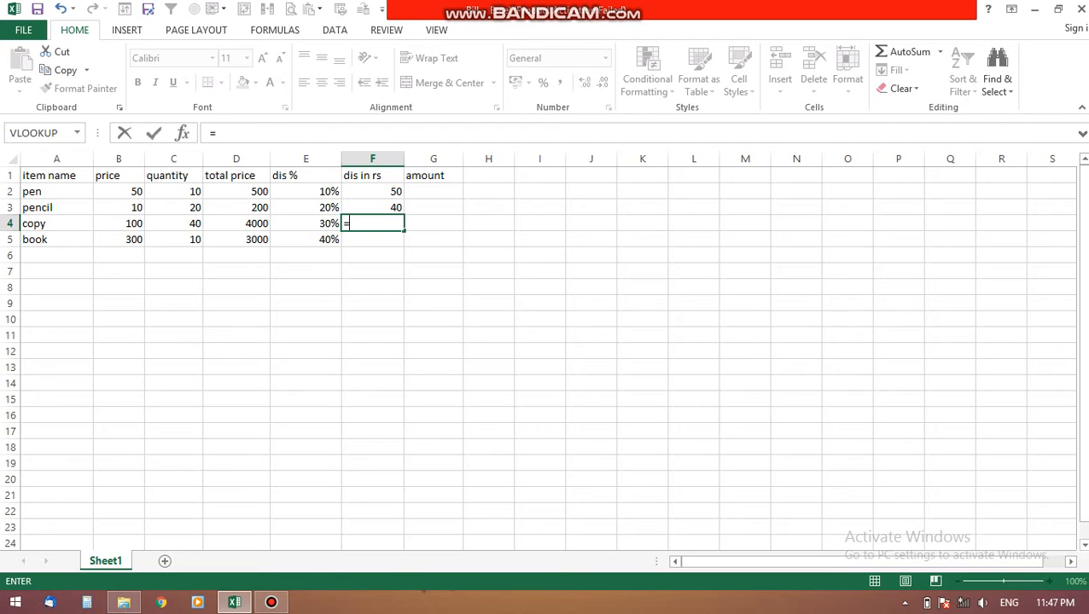
click(236, 224)
text(*)
key(Left)
key(Return)
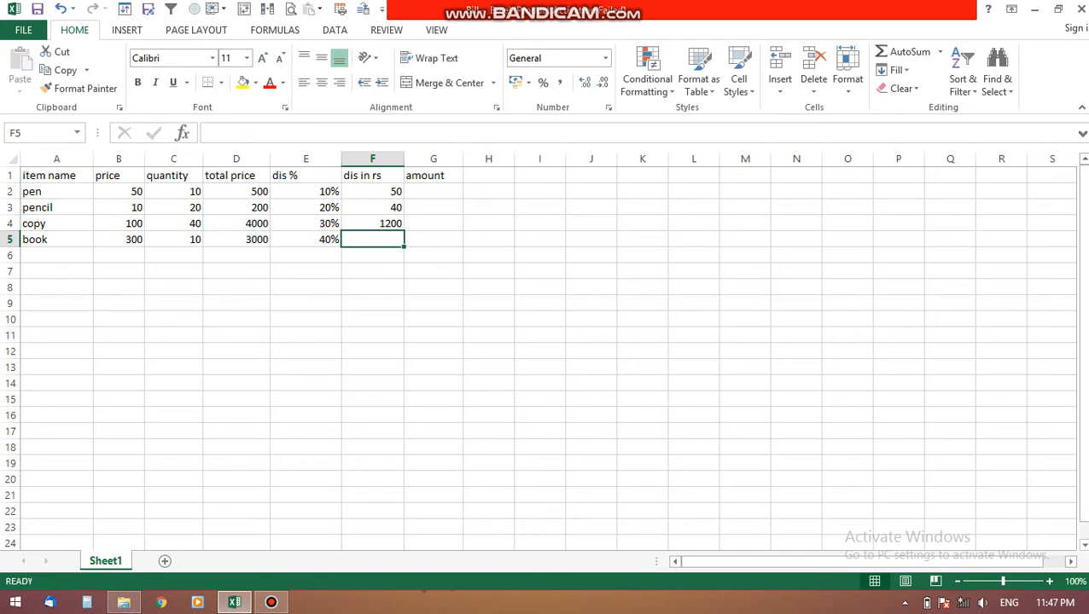
Calculate the book's discount in rupees in F5 with the formula =D5*E5
text(=)
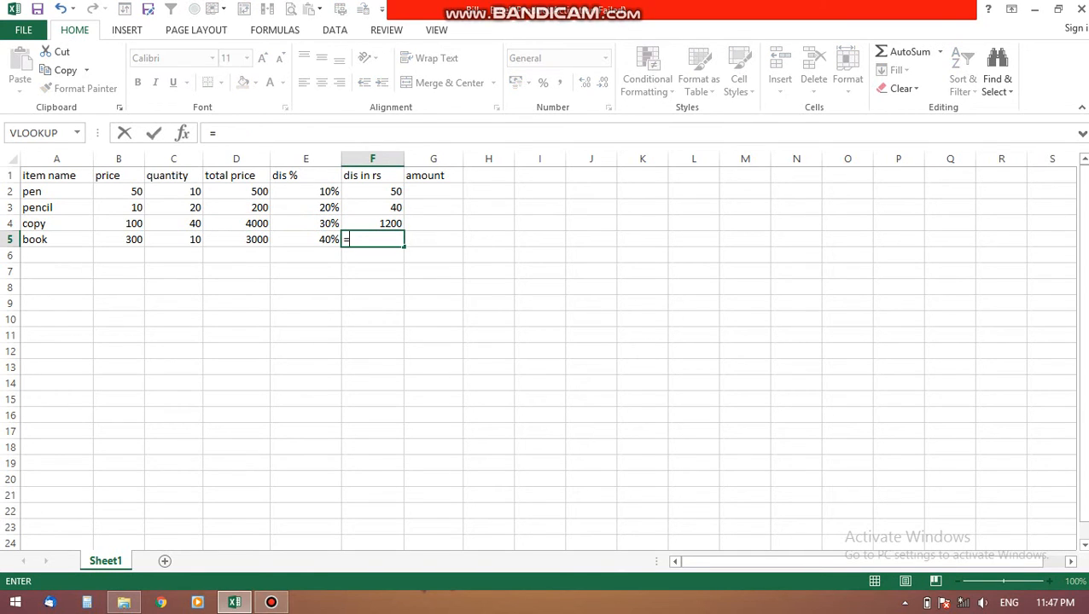
key(Left)
key(Left)
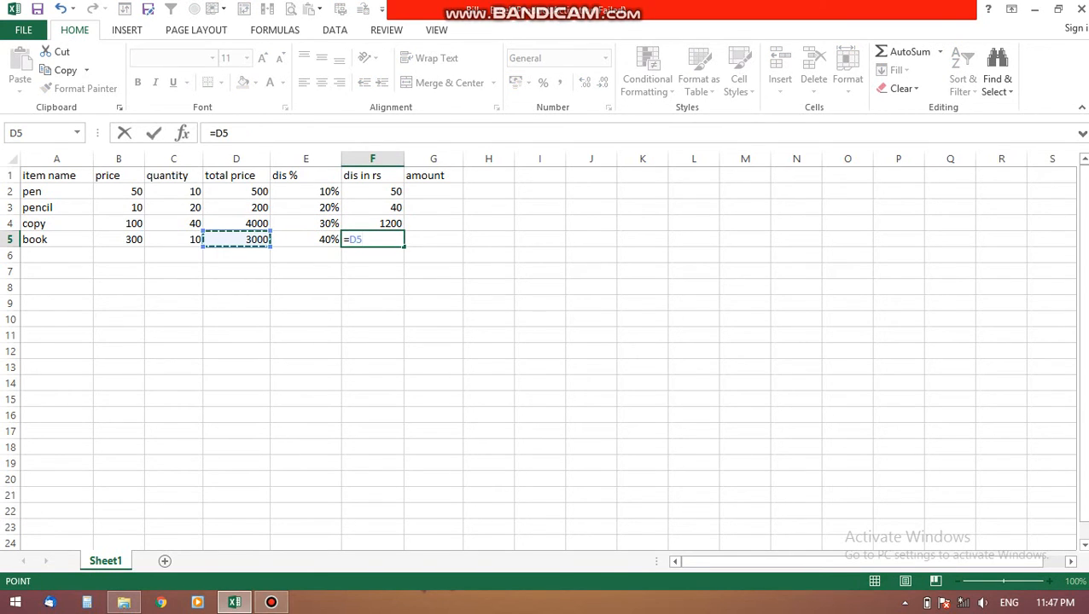
text(*)
key(Left)
key(Return)
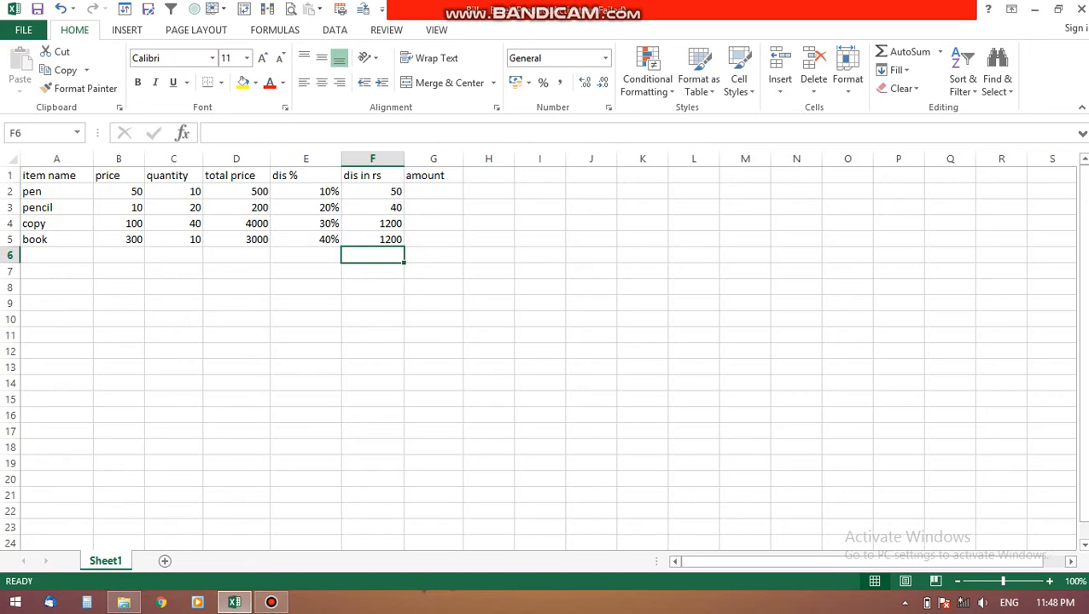
Calculate the pen's final amount in G2 by subtracting the rupee discount from the total price with =D2-F2
click(433, 191)
text(=)
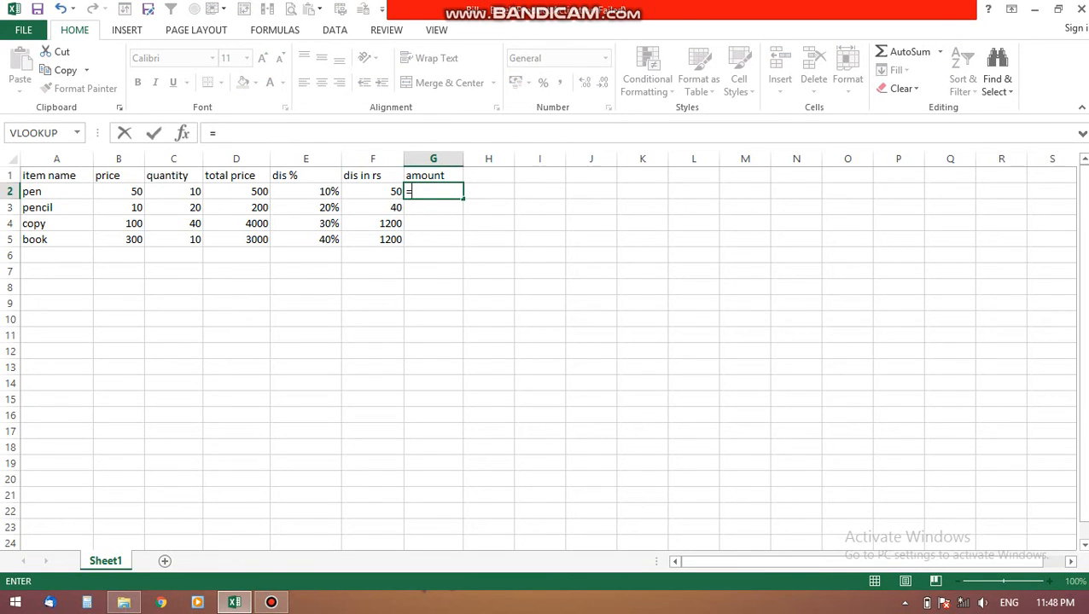
click(236, 191)
text(-)
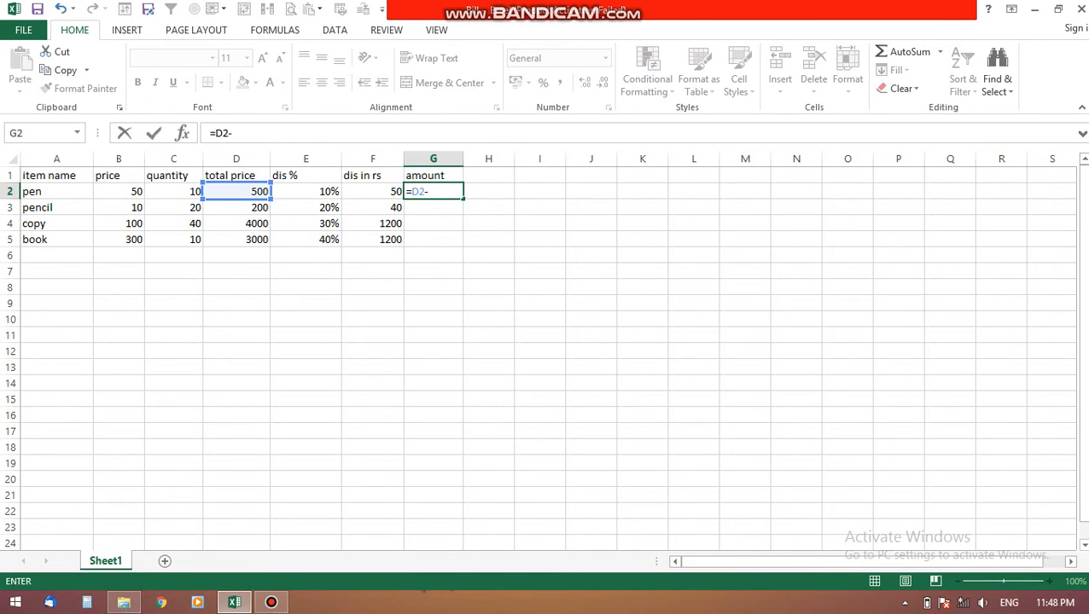
click(373, 191)
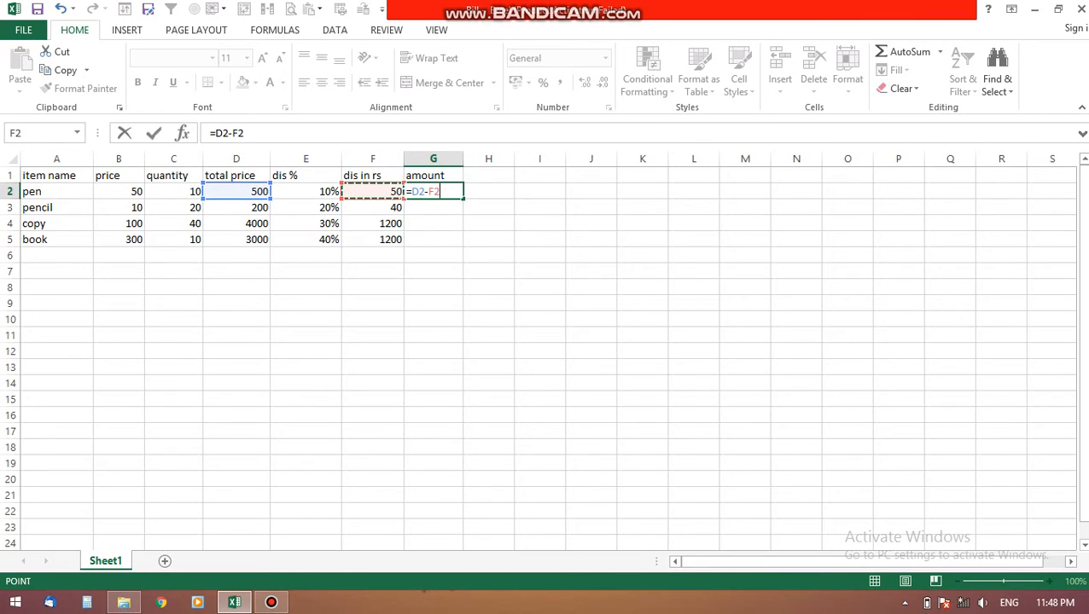
key(Return)
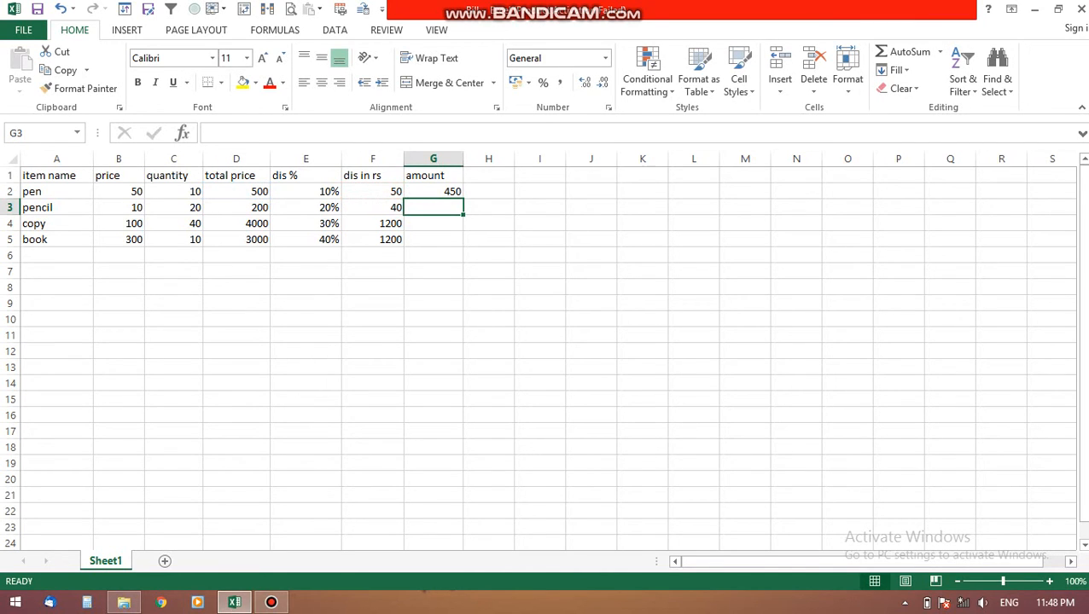
Copy the amount formula from G2 into G3, G4 and G5 for pencil, copy and book
click(433, 191)
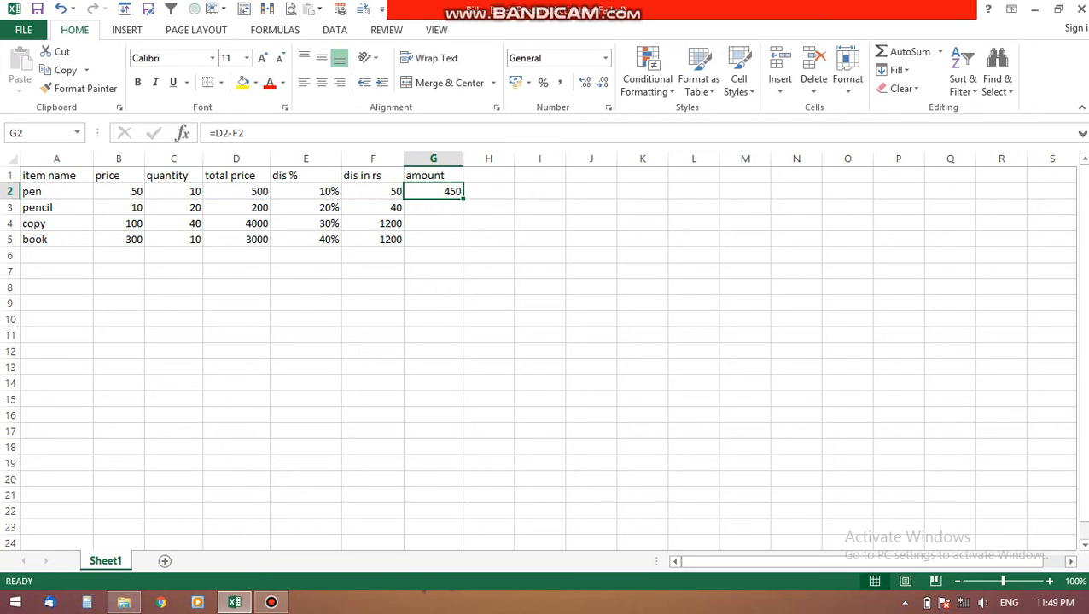
right_click(430, 192)
click(444, 218)
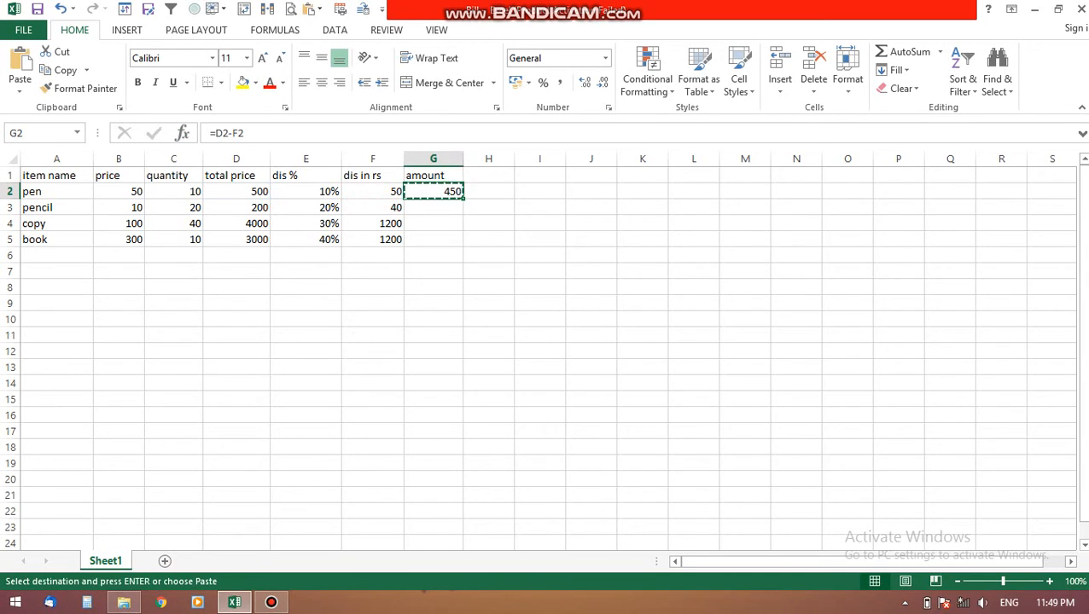
right_click(444, 209)
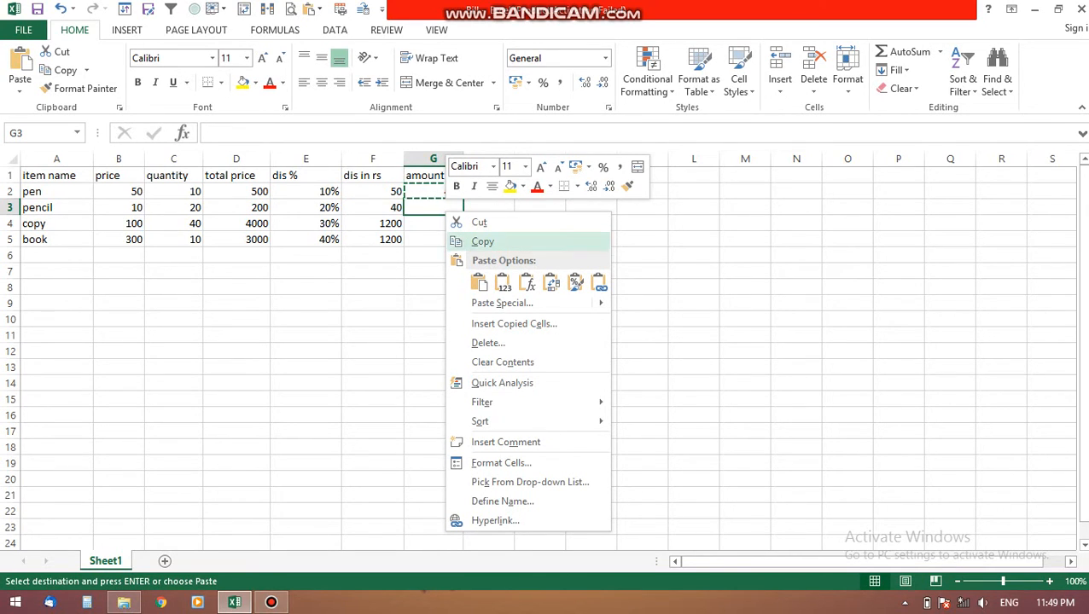
key(Escape)
key(ctrl+v)
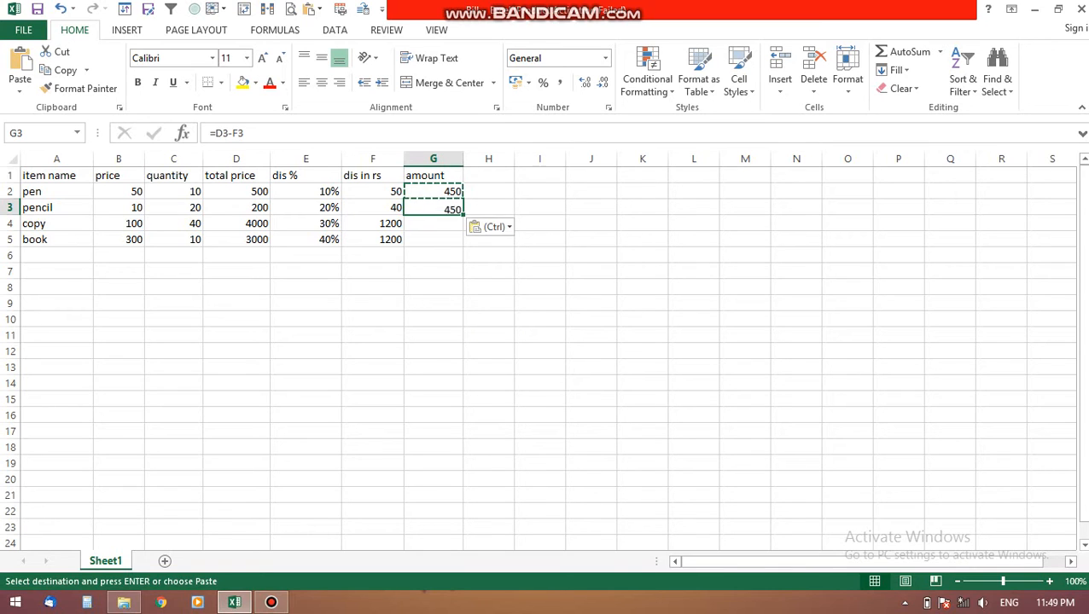
click(434, 223)
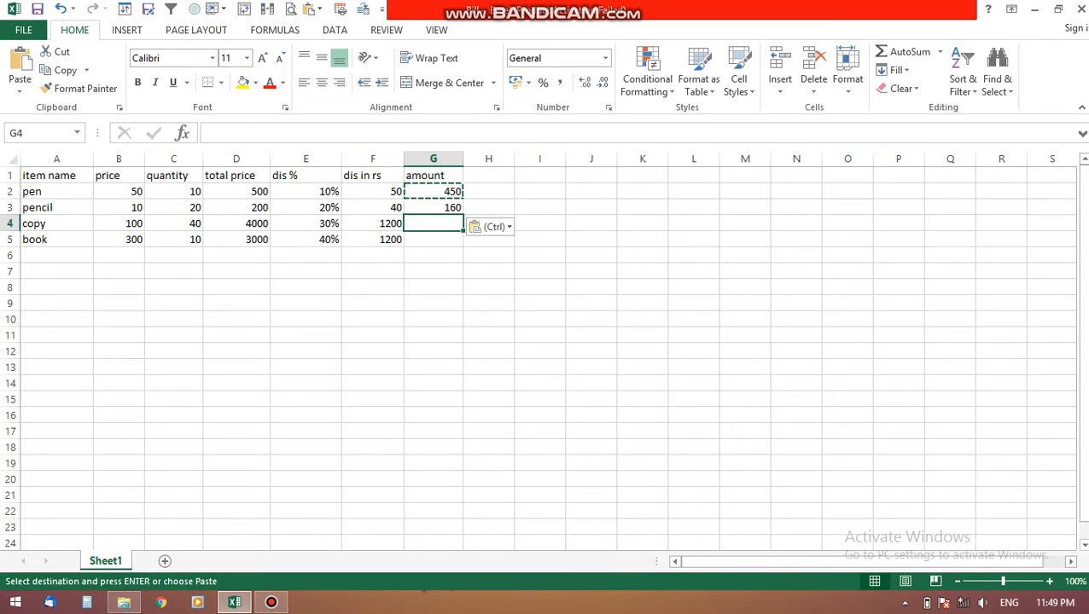
key(ctrl+v)
click(434, 240)
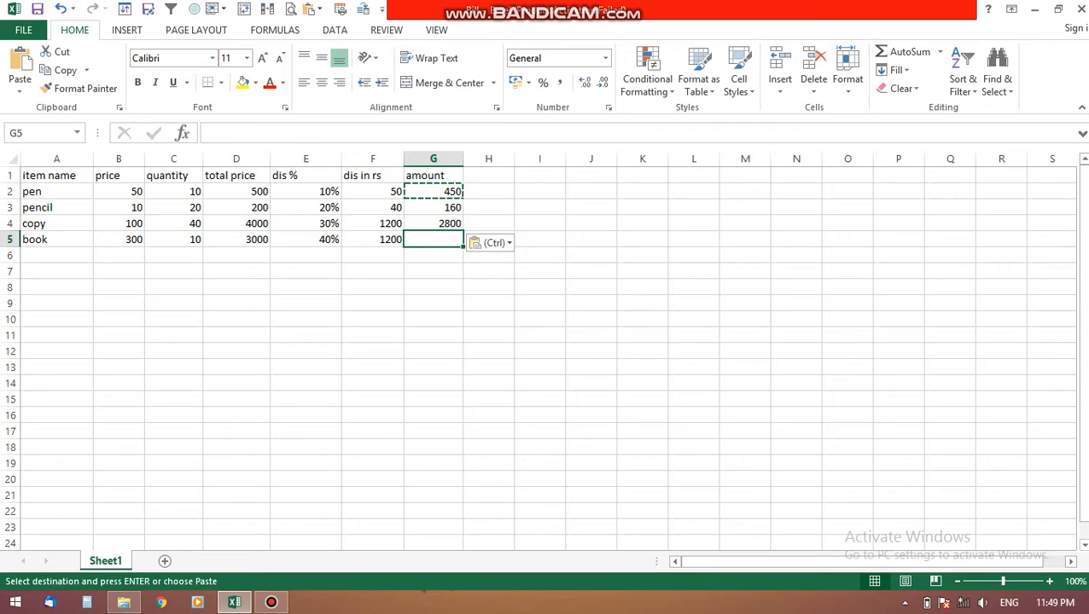
key(ctrl+v)
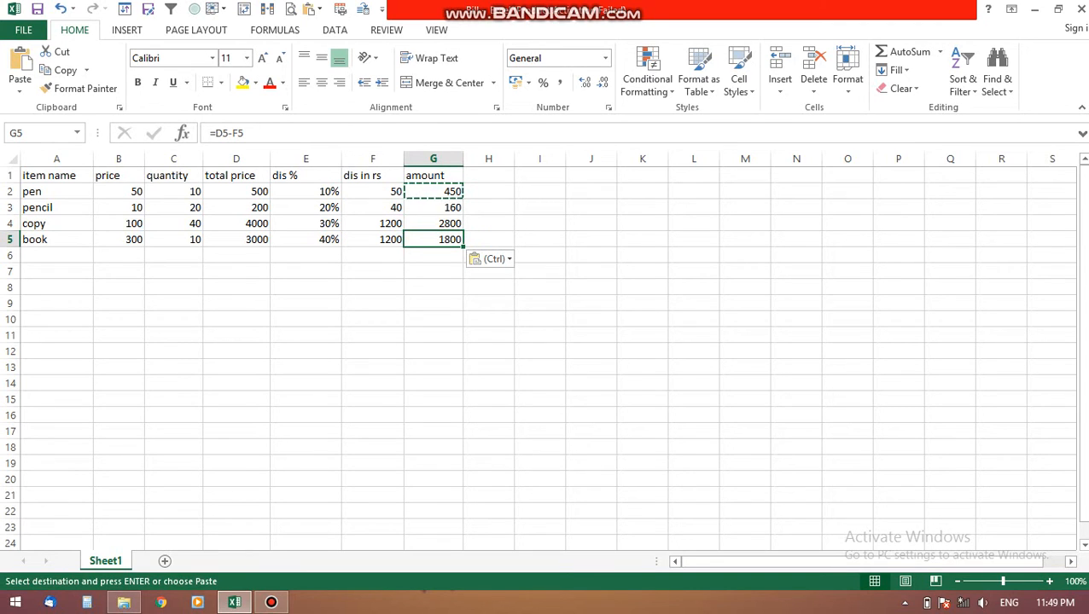
key(Escape)
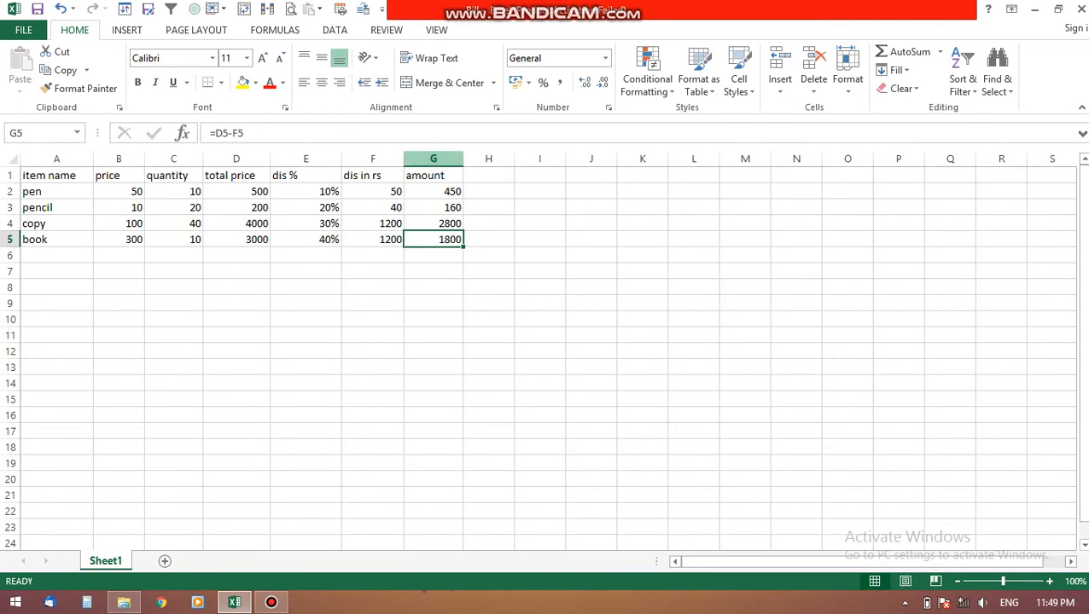
Examine the amount formulas in cells G2 through G5 one by one, comparing their row references
click(434, 192)
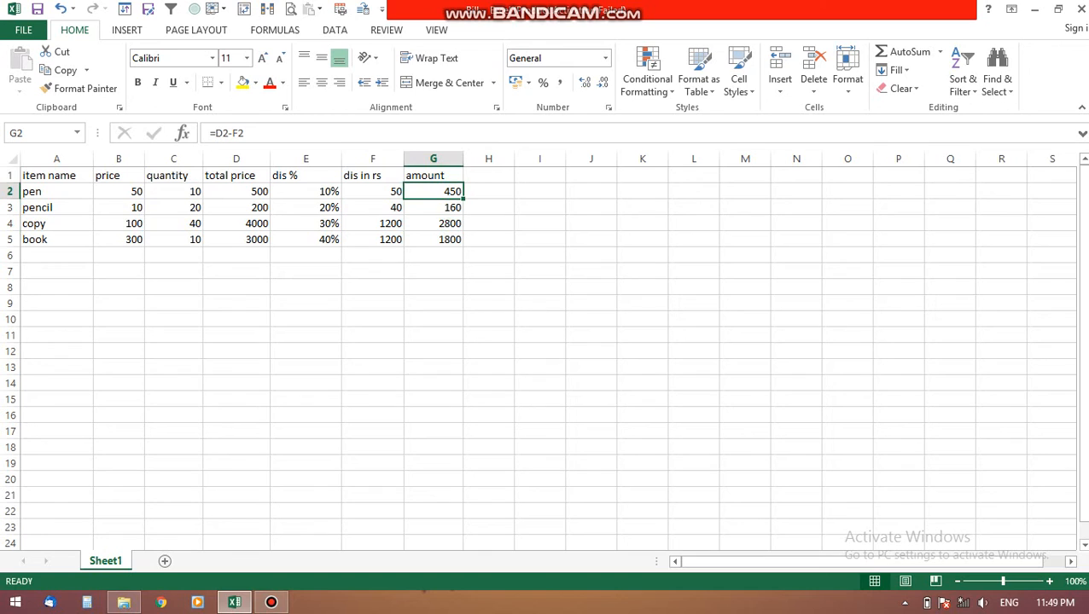
key(Down)
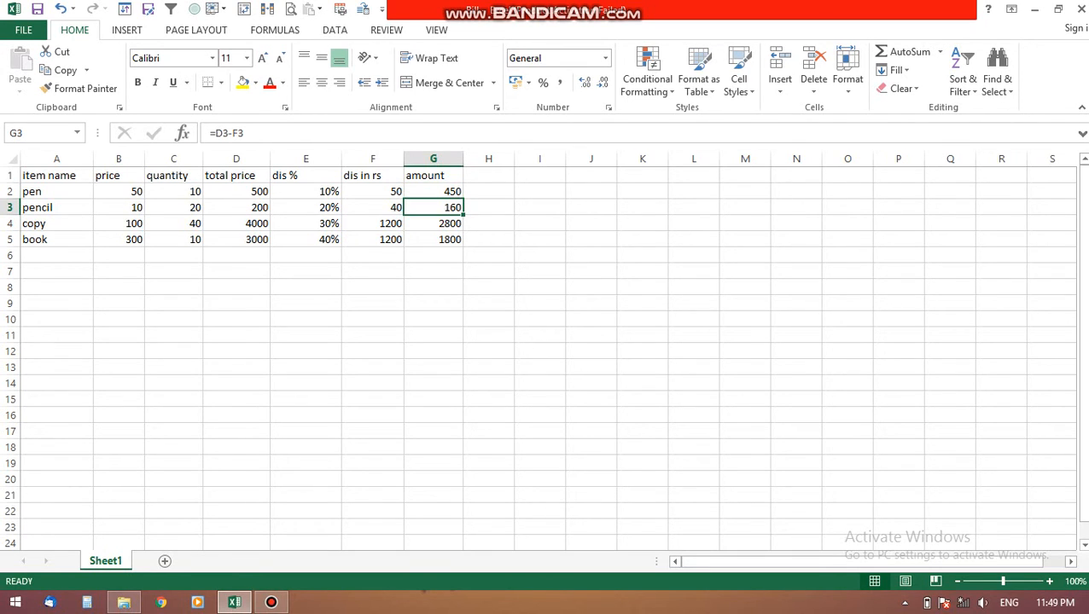
key(Up)
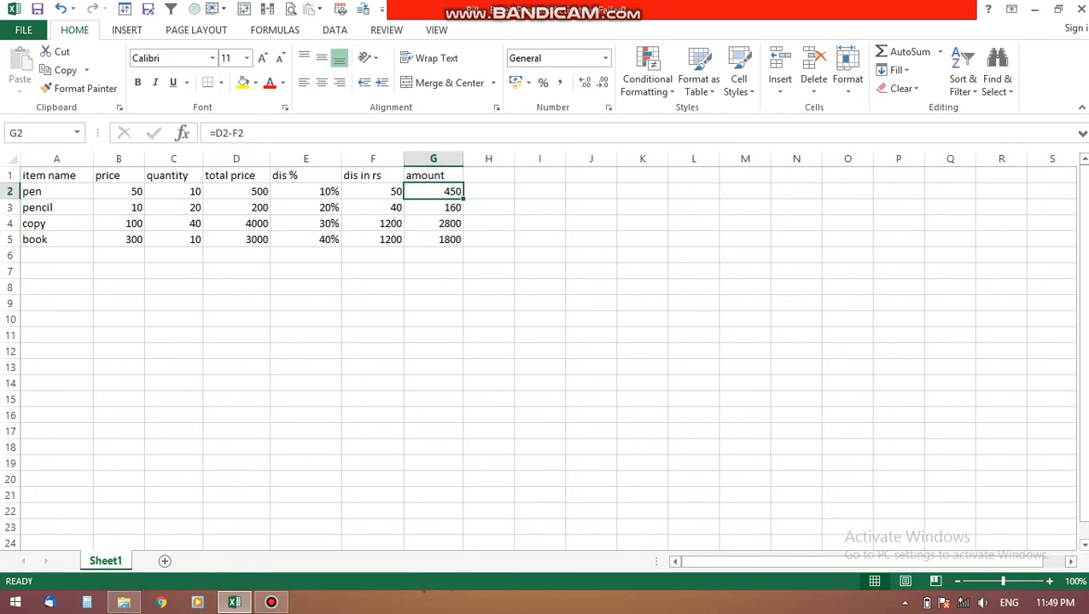
key(Down)
key(Down)
key(Down)
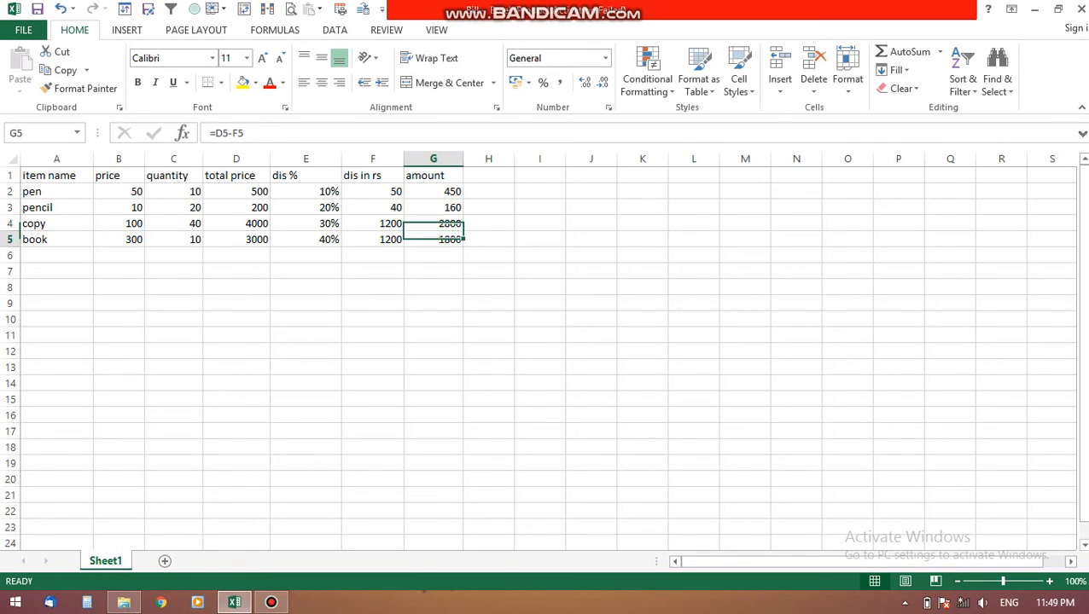
key(Up)
key(Up)
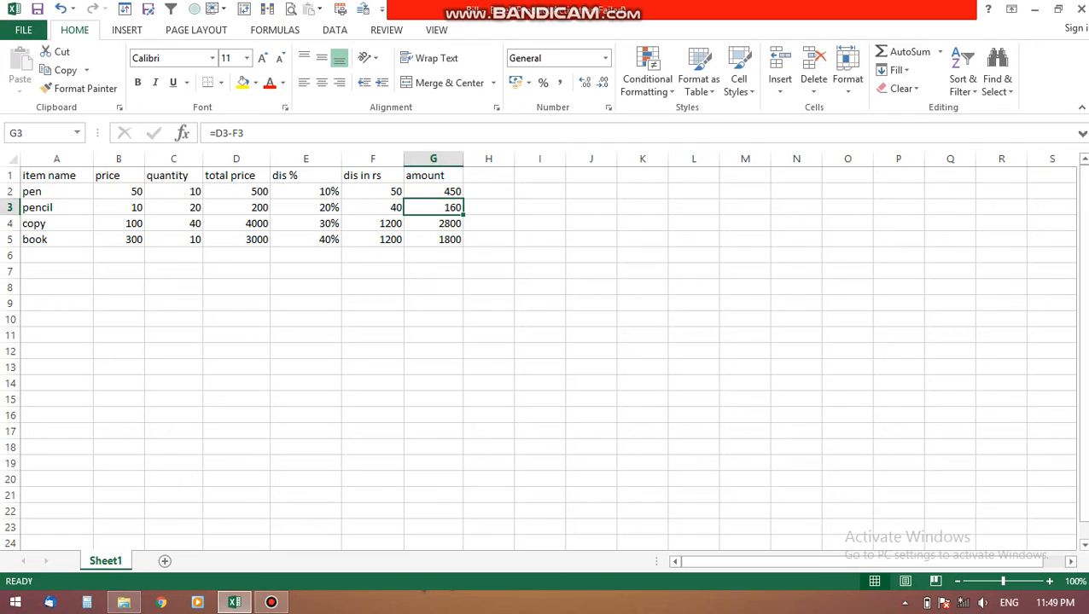
key(Up)
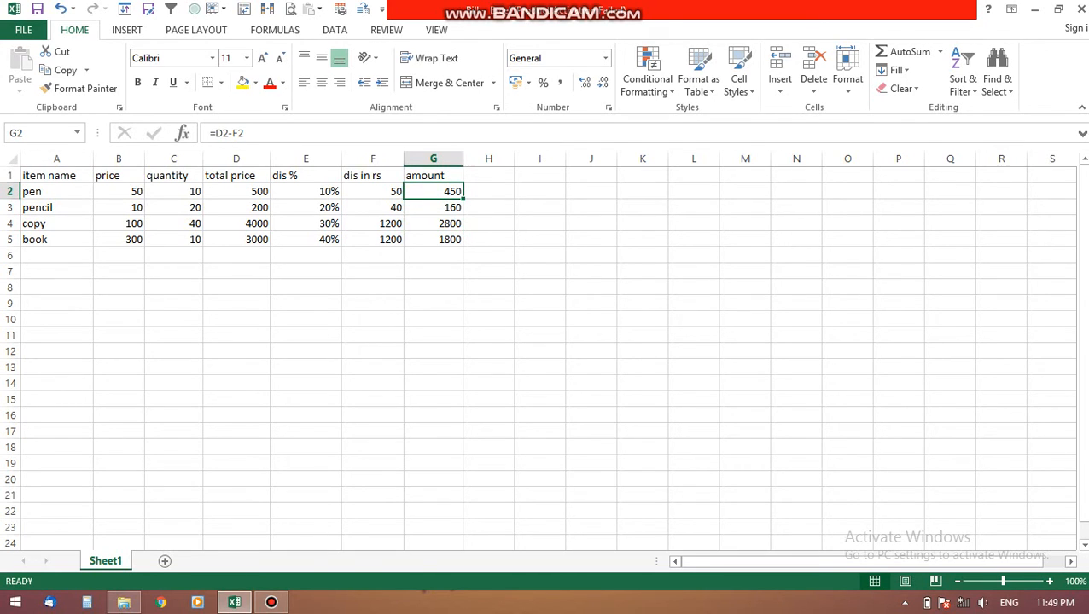
key(Down)
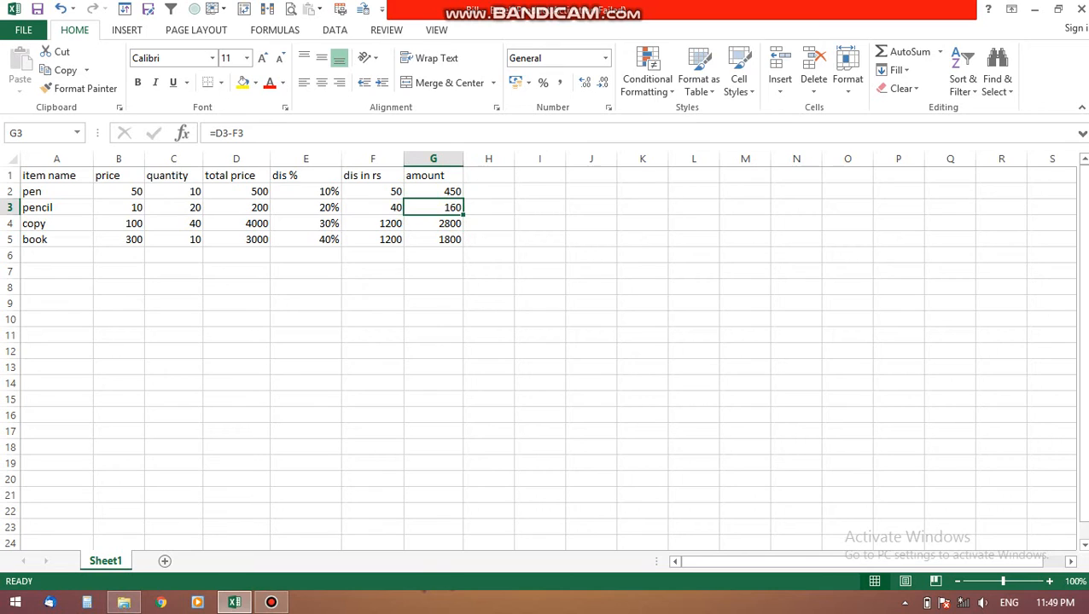
key(Down)
key(Down)
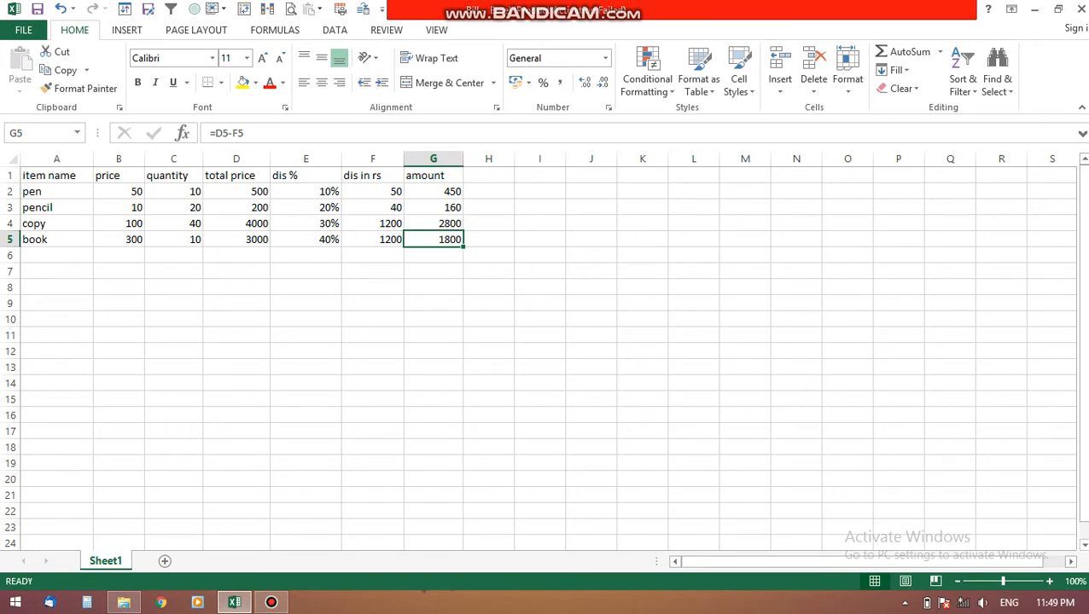
Enter the label Total in F6 below the dis in rs column
click(372, 255)
text(Tot)
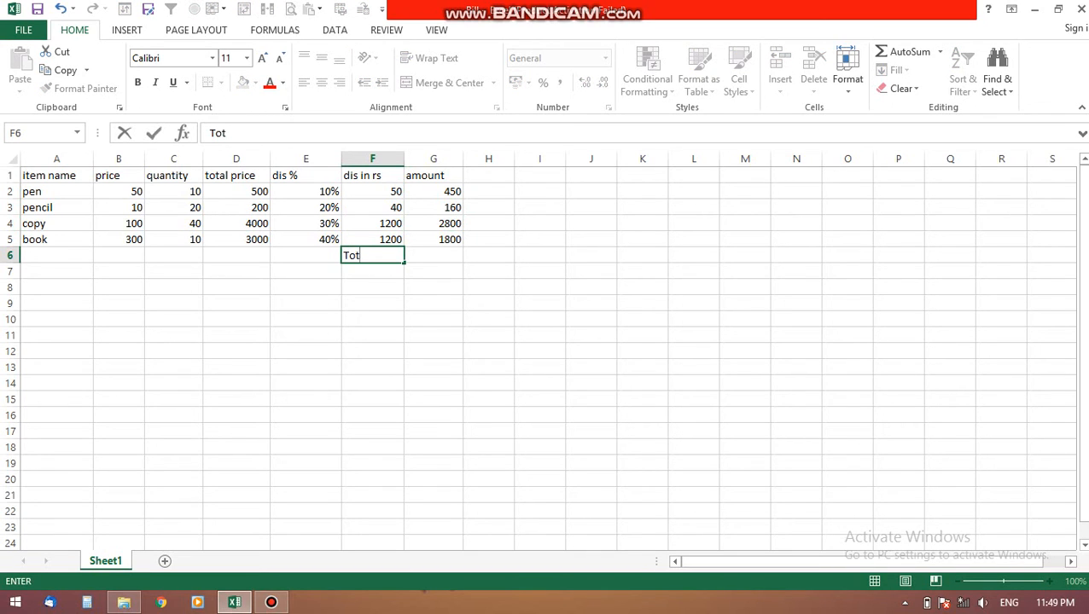
text(al)
key(Tab)
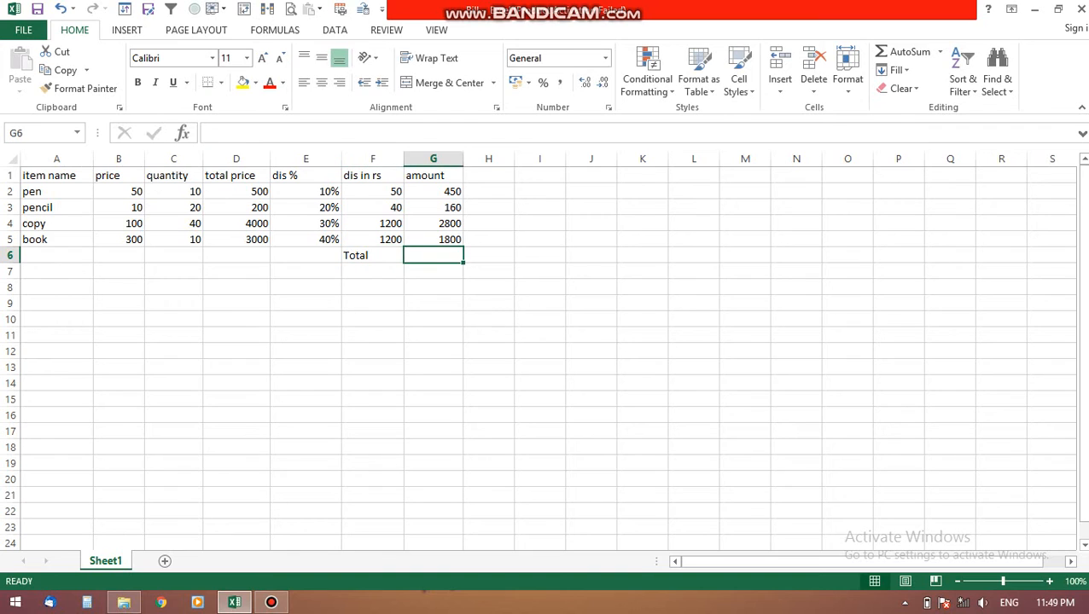
Add up all item amounts in G6 with a SUM formula over G2:G5
text(=)
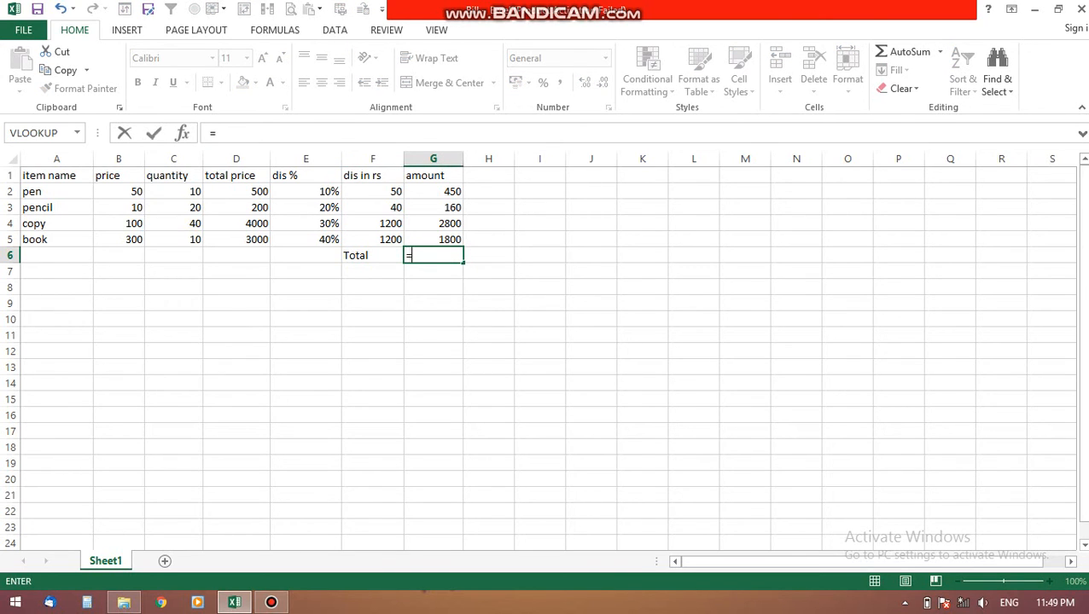
text(su)
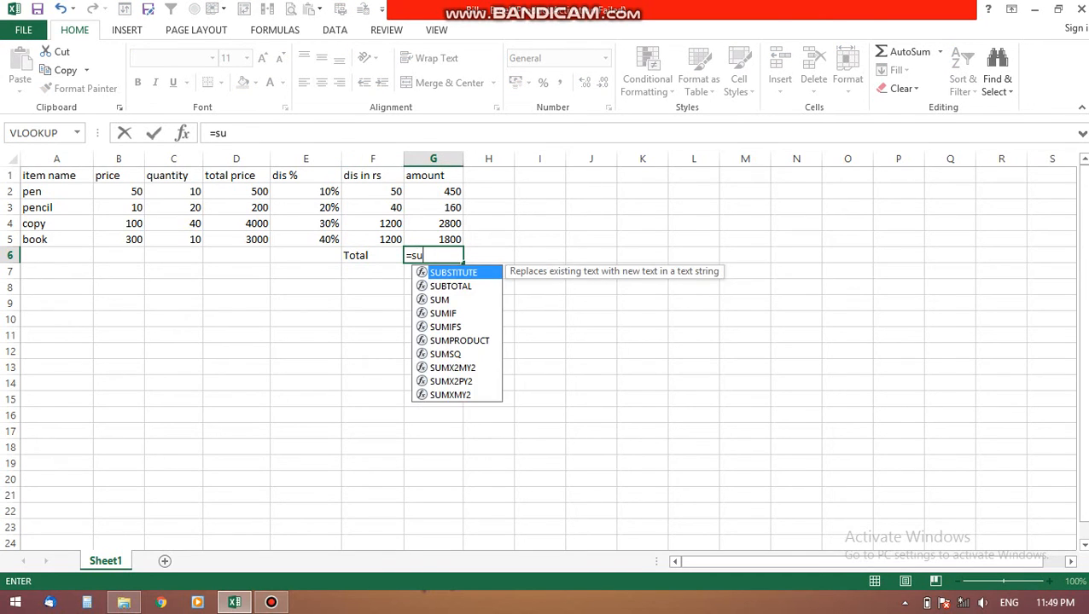
text(m()
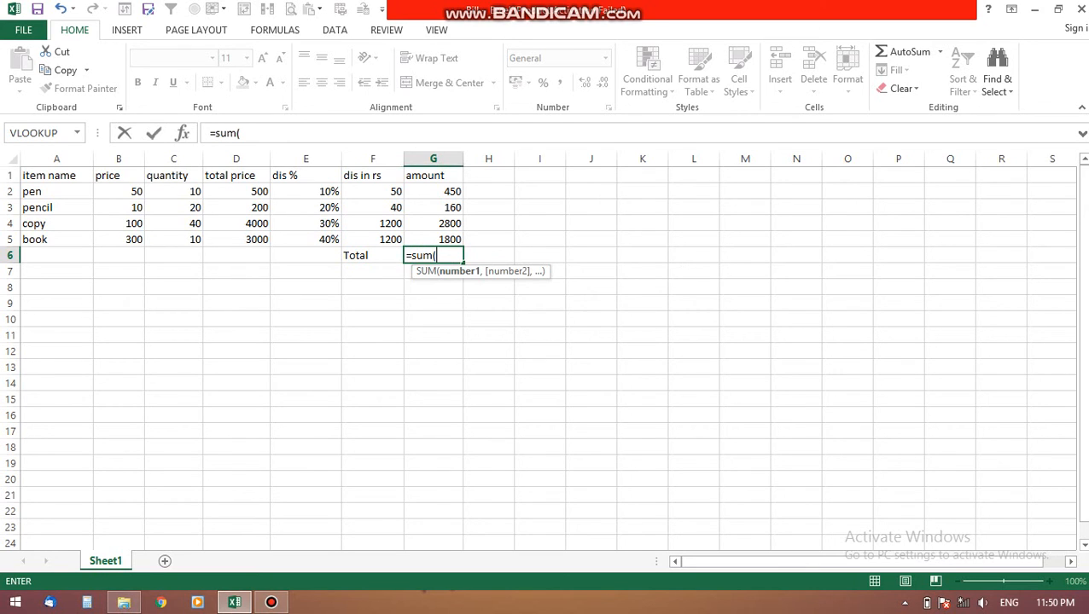
drag(445, 192, 449, 240)
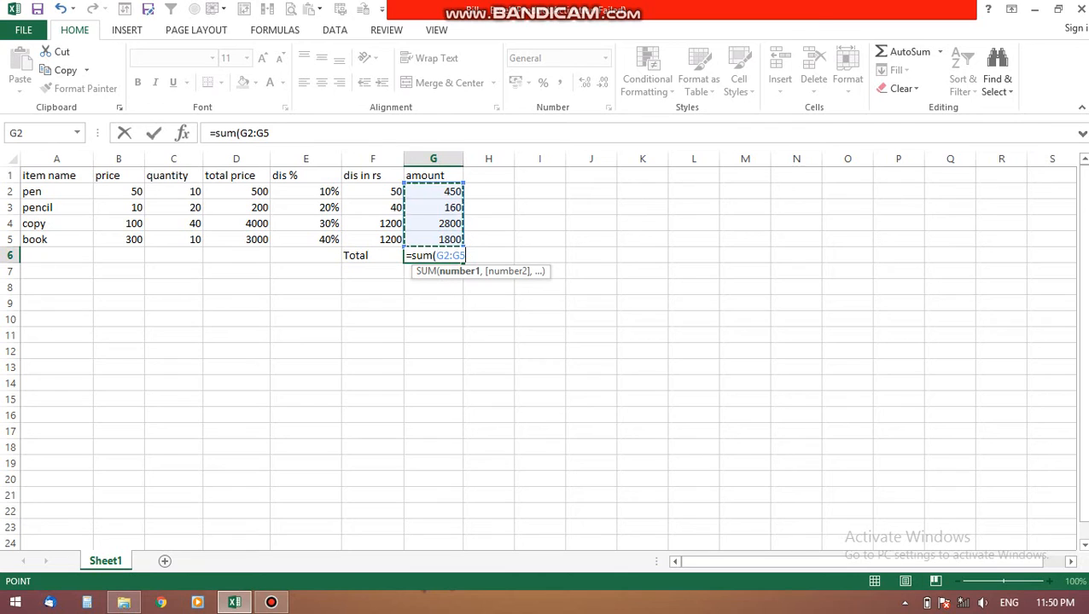
key(Return)
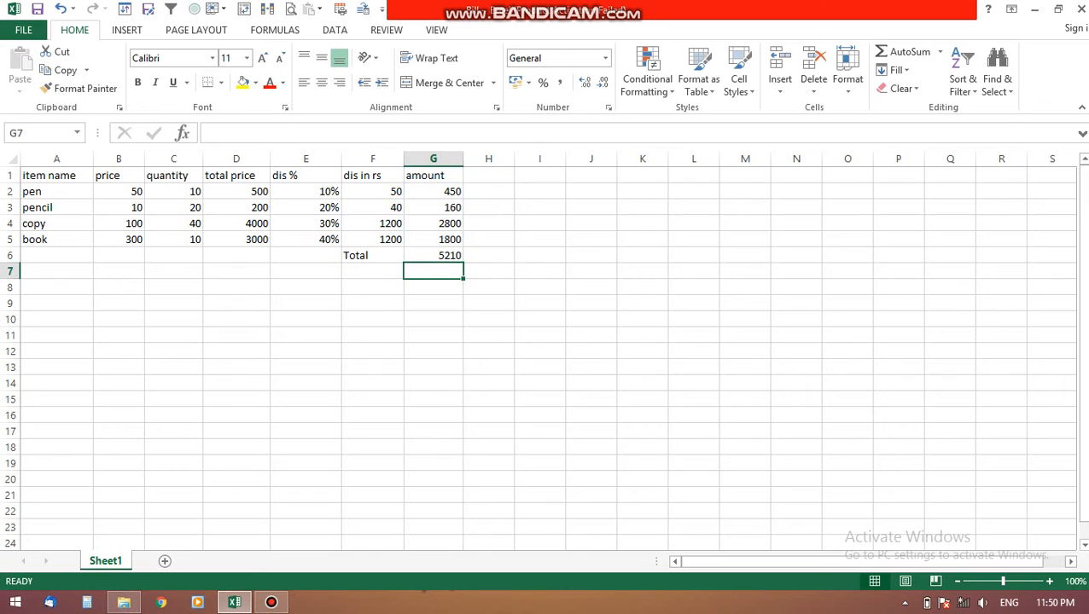
click(271, 602)
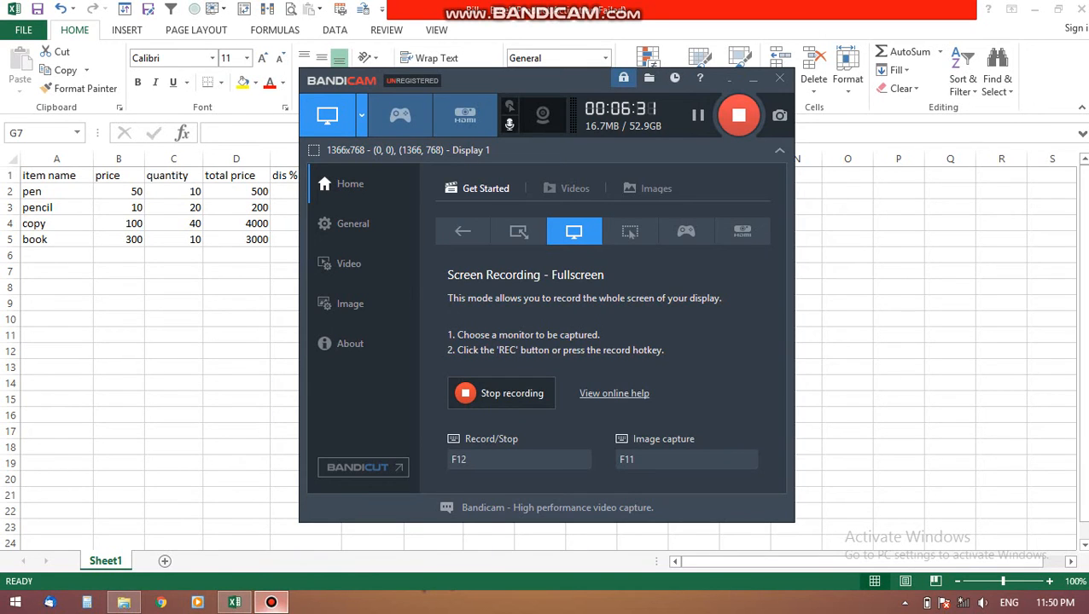
click(272, 602)
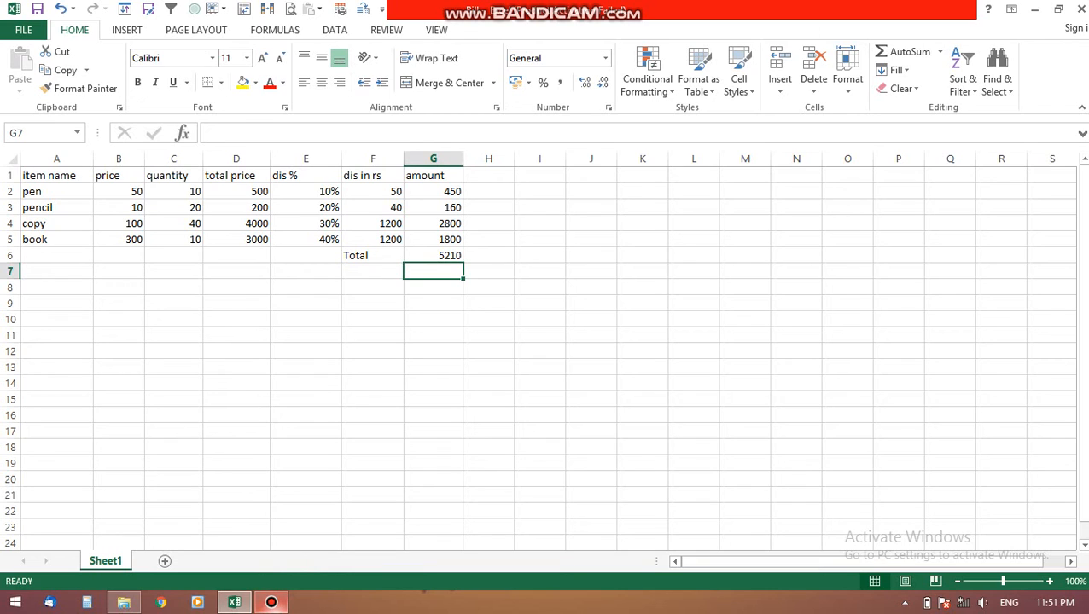
Re-enter the total price formula for pen in D2 as =B2*C2, multiplying price by quantity
click(236, 192)
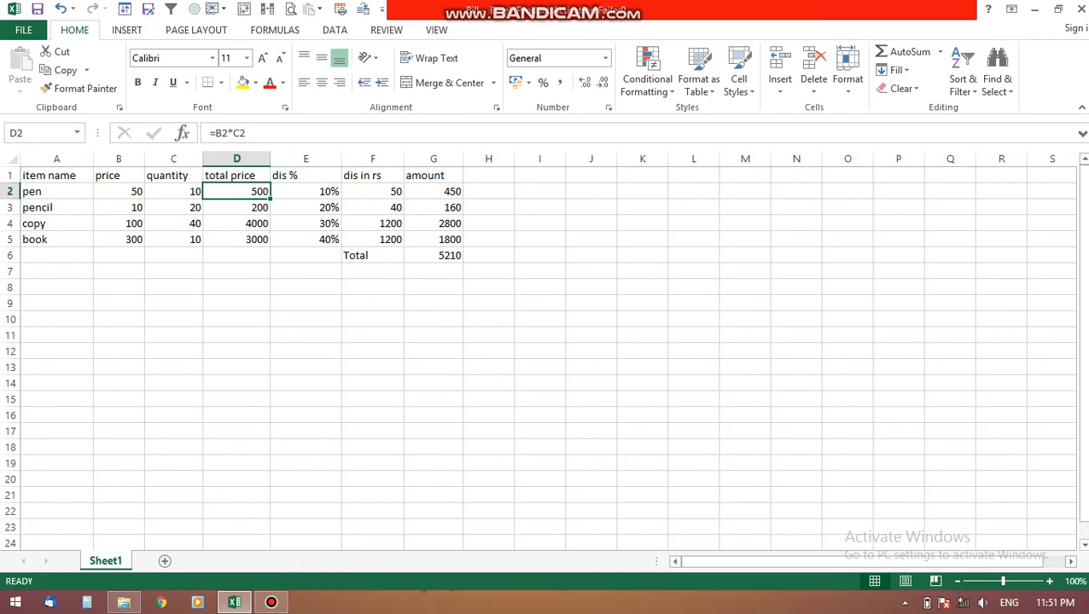
key(F2)
key(Escape)
text(=)
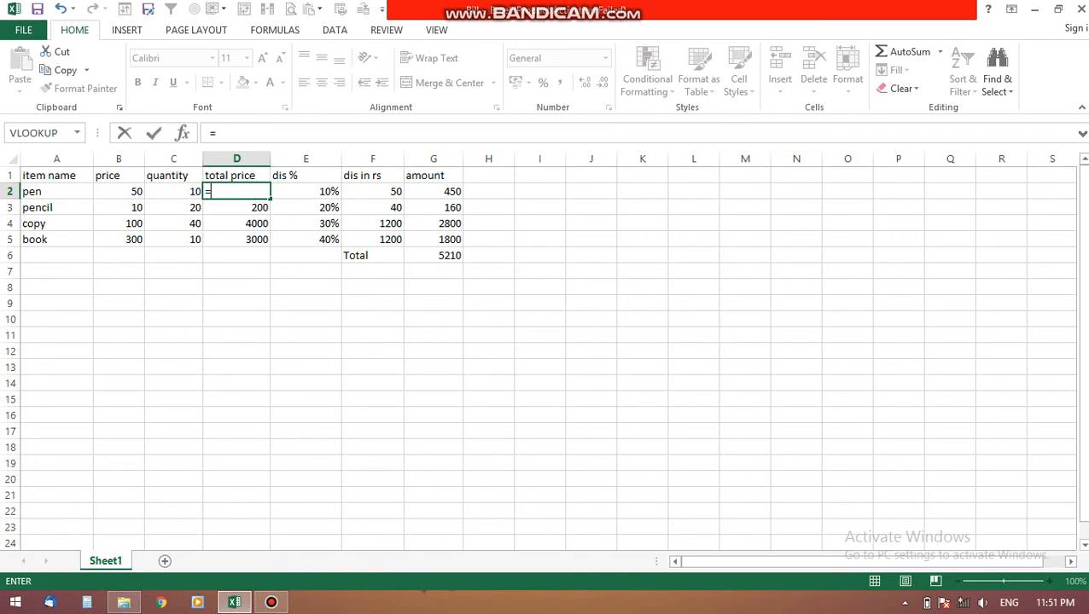
click(119, 192)
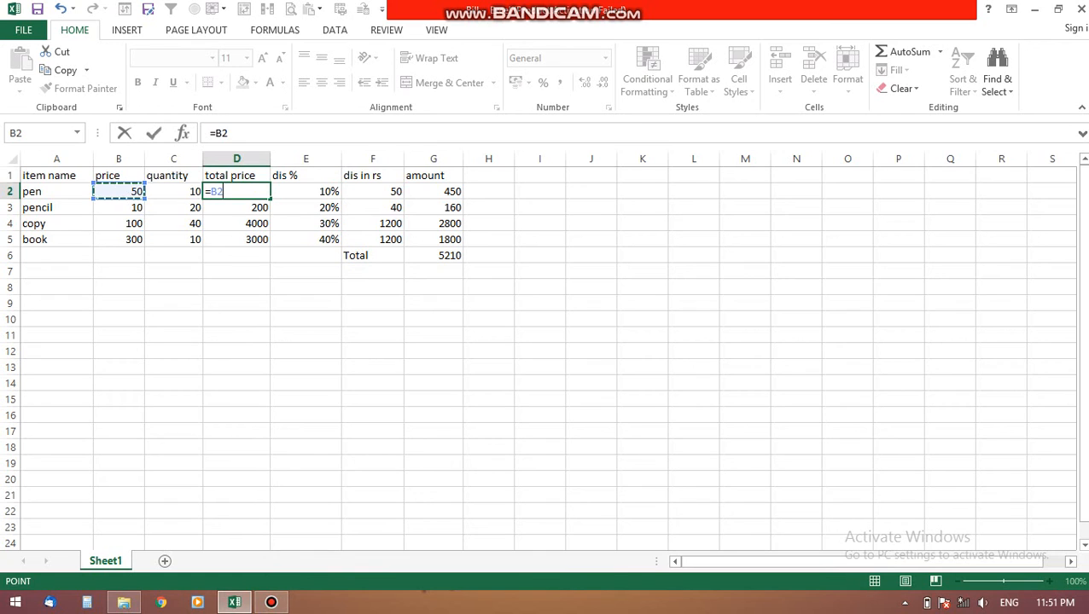
text(*)
click(173, 192)
key(Return)
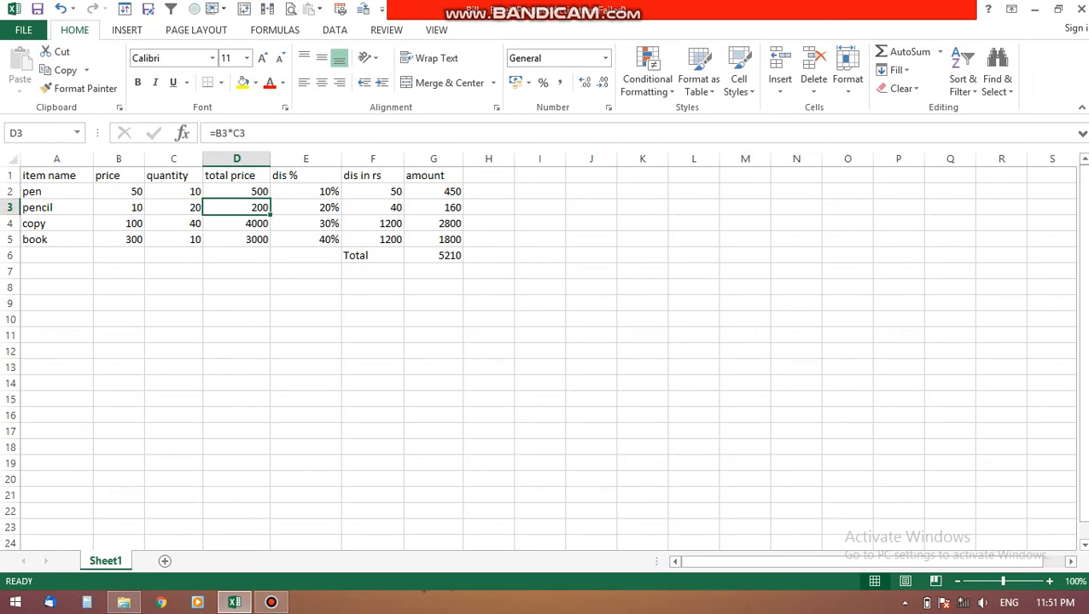
Re-enter the dis in rs formula for pen in F2 as =D2*E2, multiplying total price by discount percentage
click(306, 192)
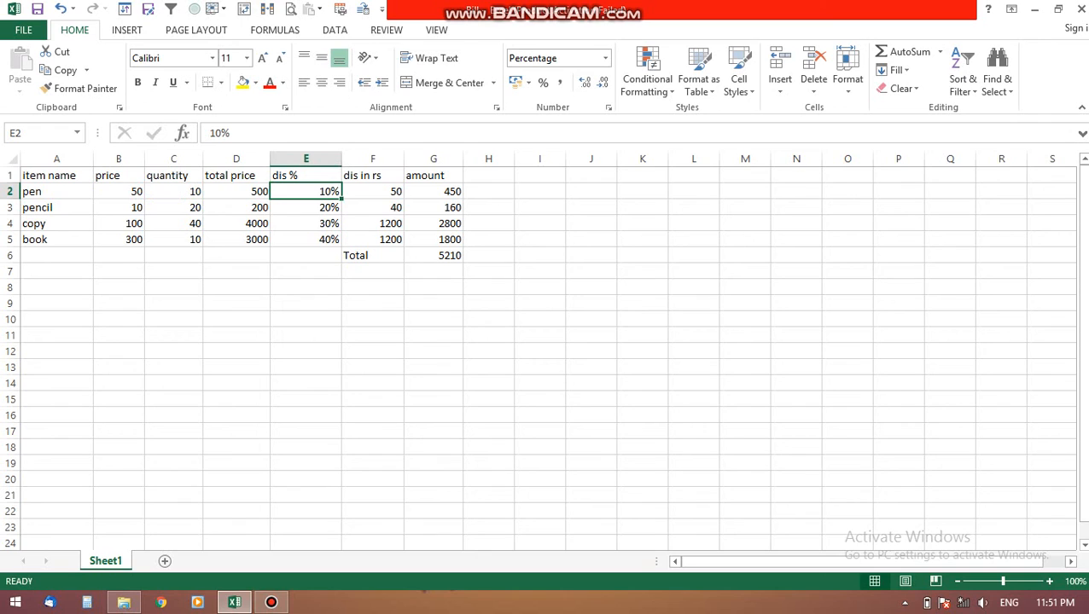
click(373, 192)
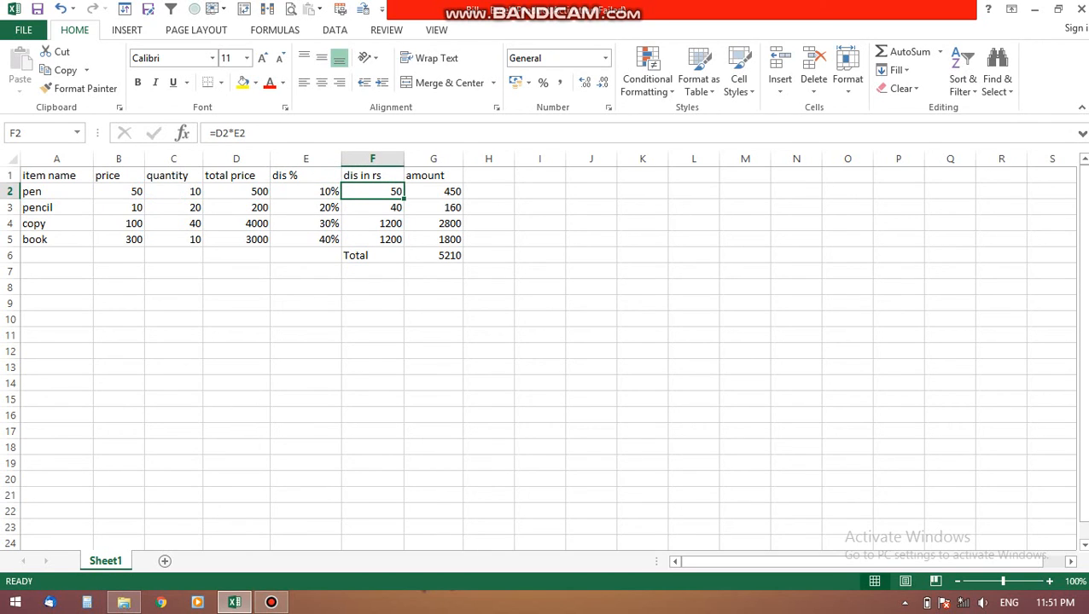
key(BackSpace)
text(=)
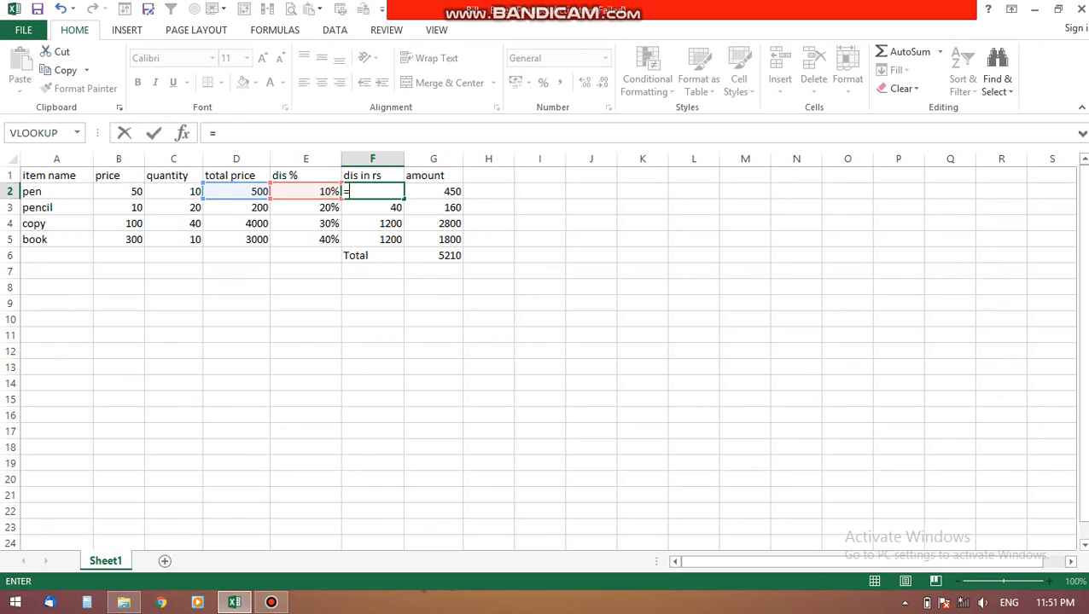
click(236, 192)
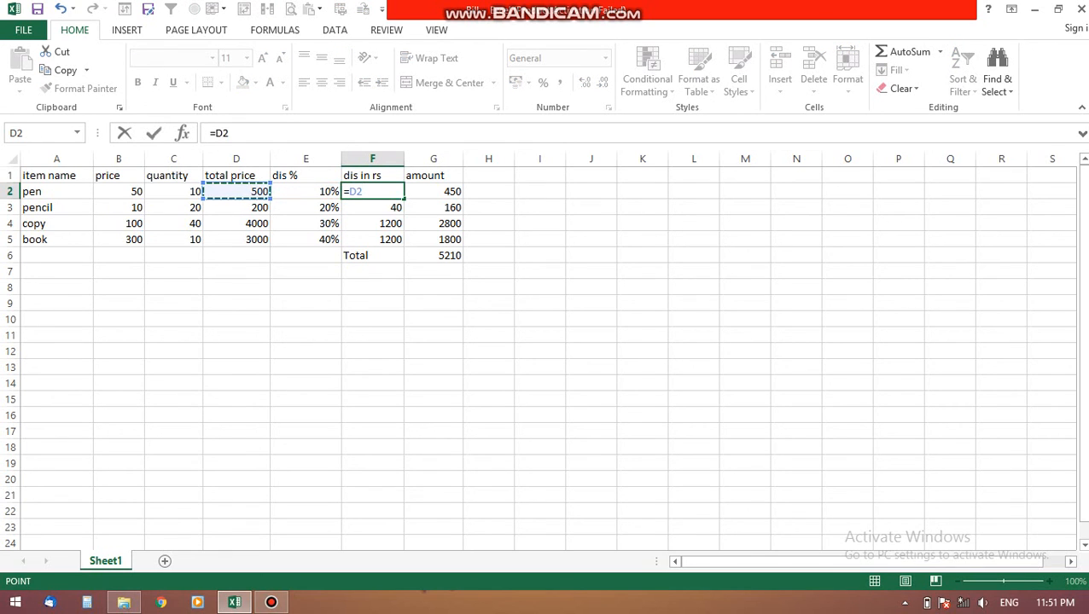
text(*)
click(306, 192)
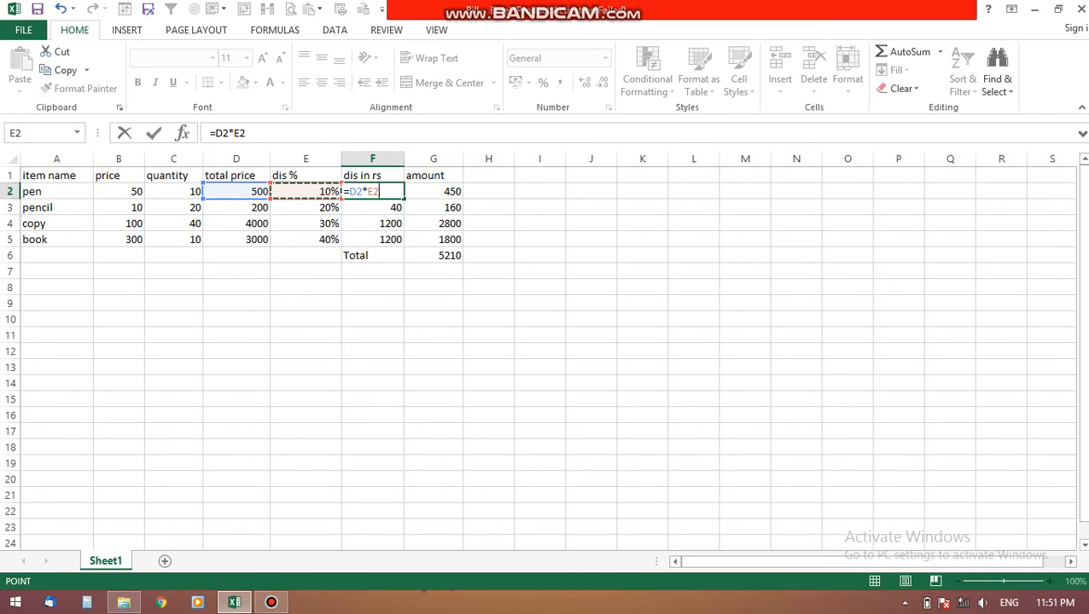
key(Return)
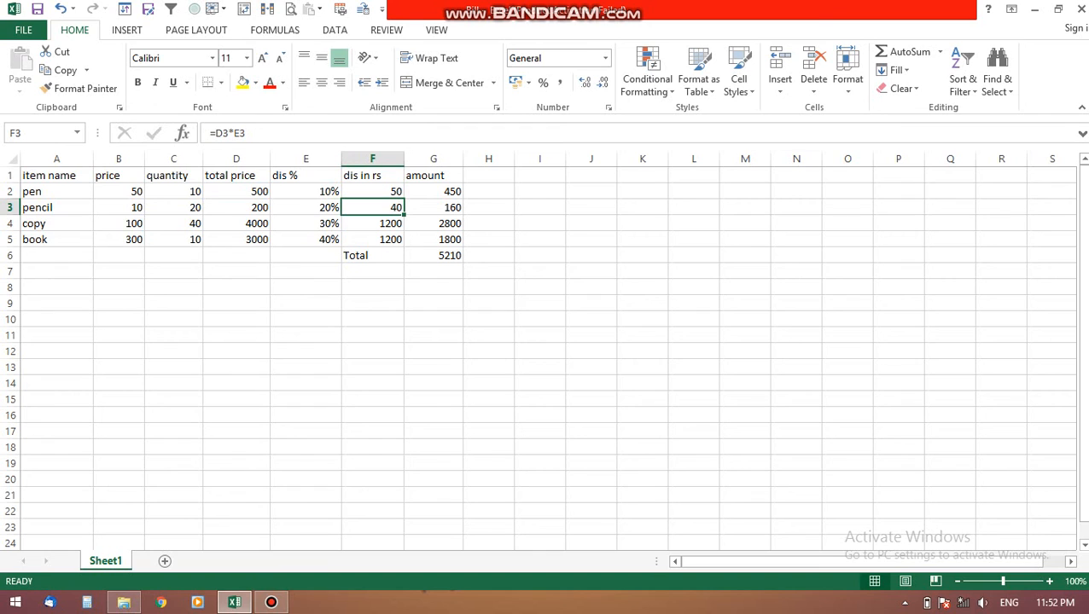
Add up the total price column in D6 with a SUM formula over D2:D5
click(237, 255)
text(=s)
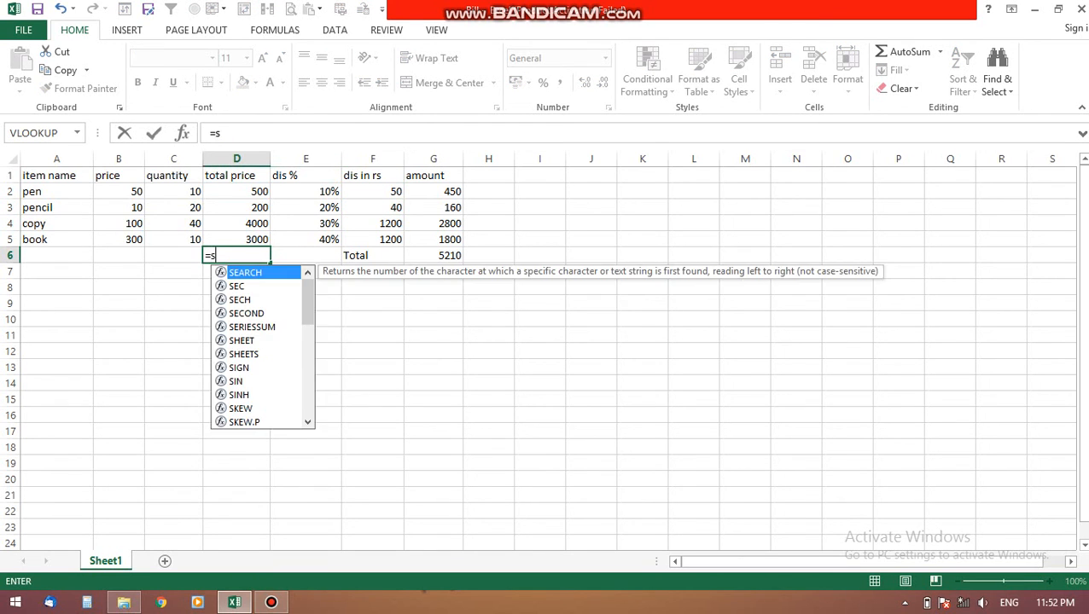
text(um()
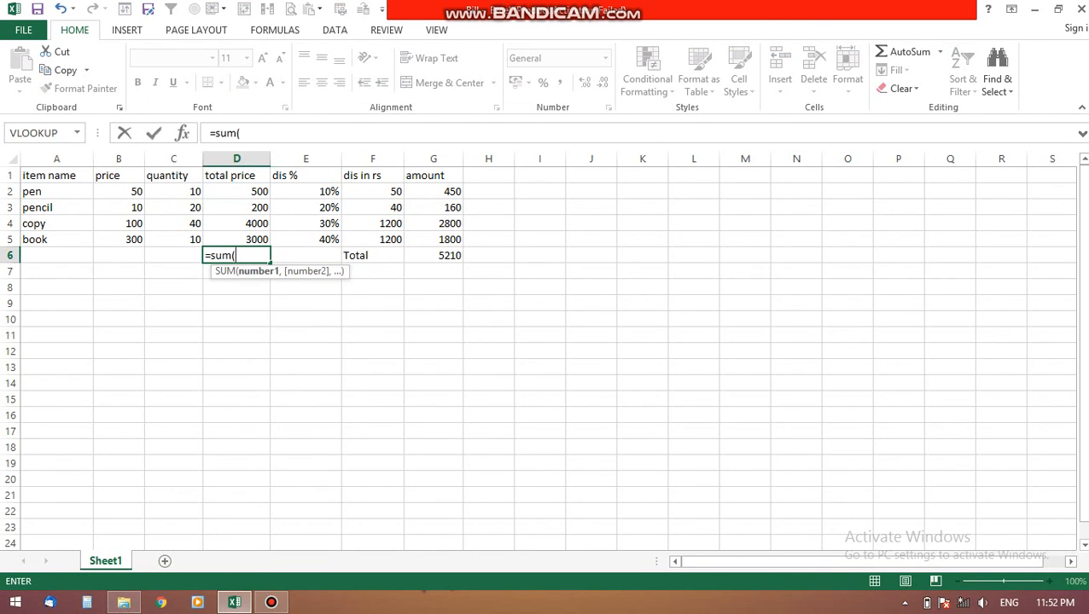
drag(237, 191, 237, 239)
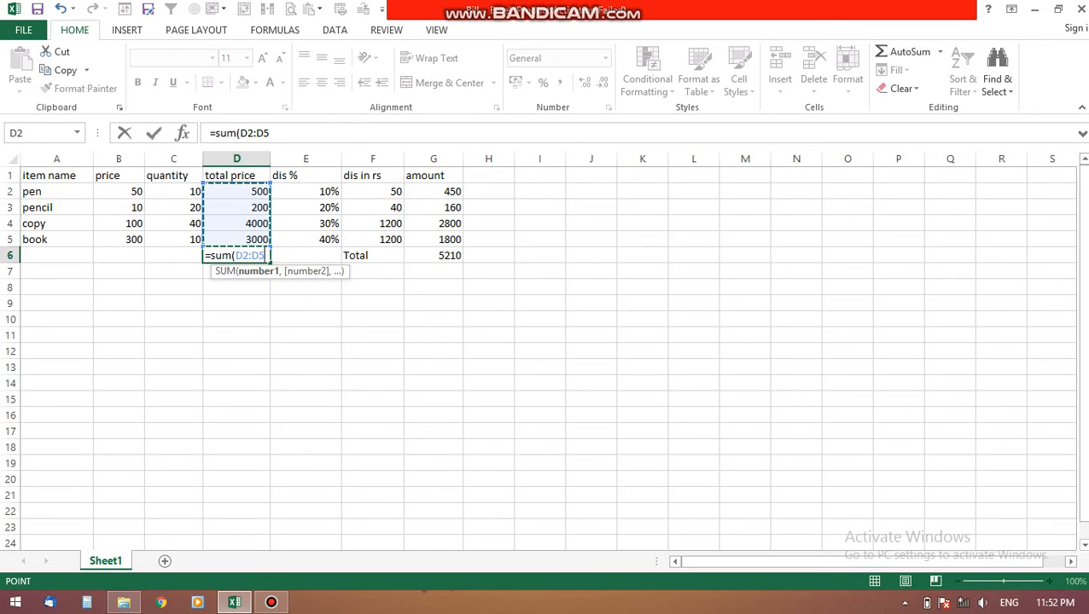
key(Return)
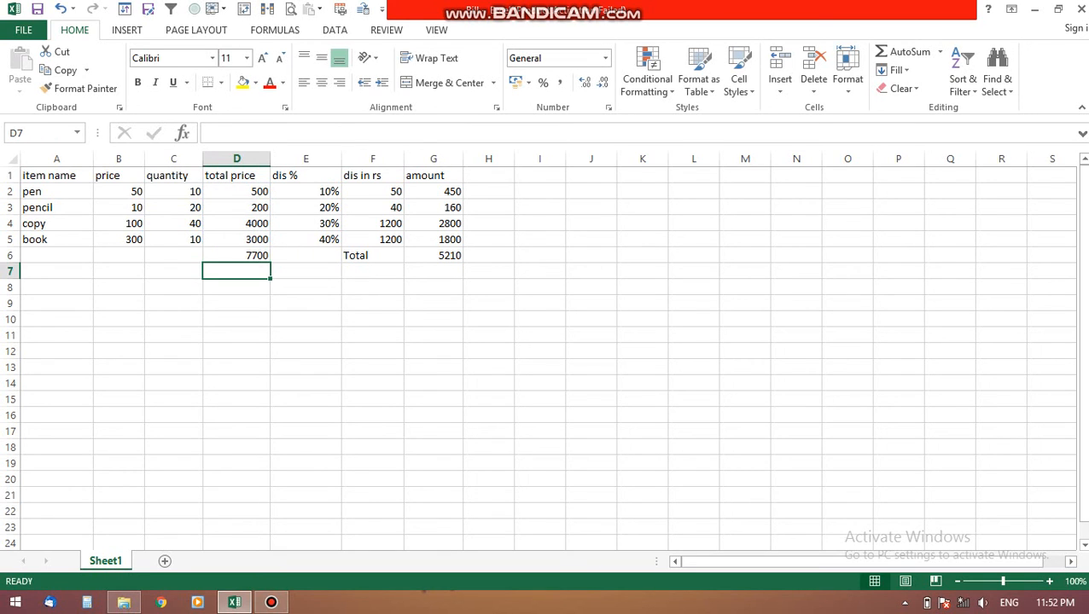
Clear the SUM formula from D6 below the total price column and return to the overall total in G6
click(236, 255)
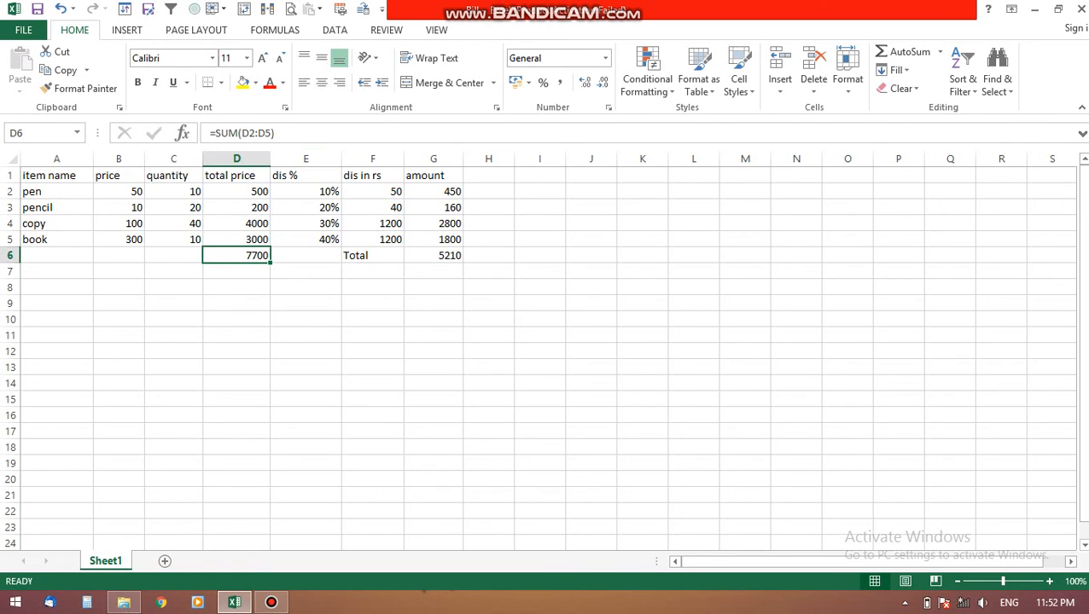
key(BackSpace)
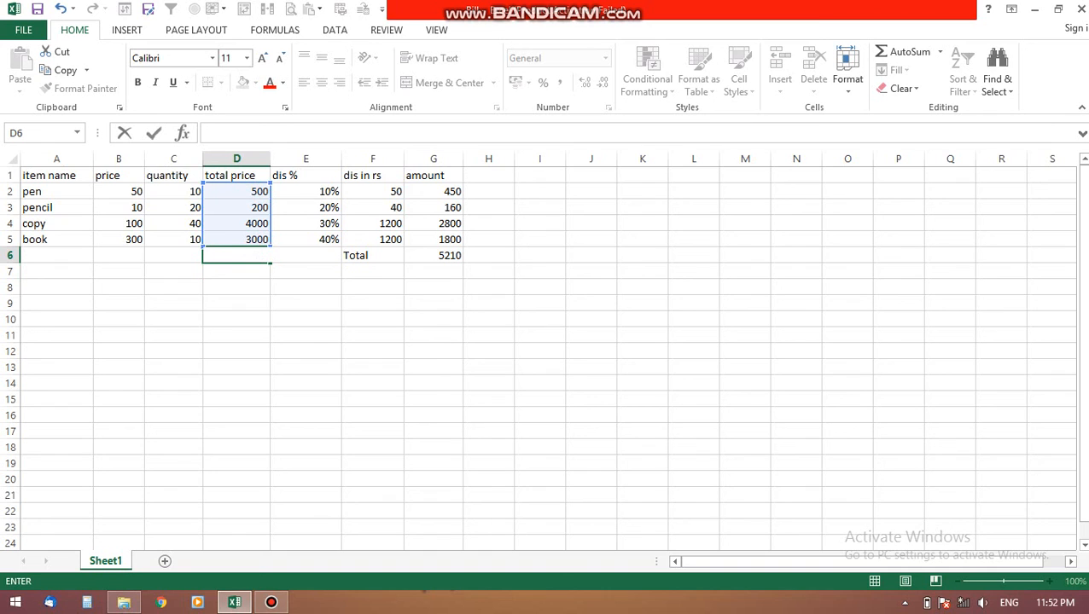
click(434, 255)
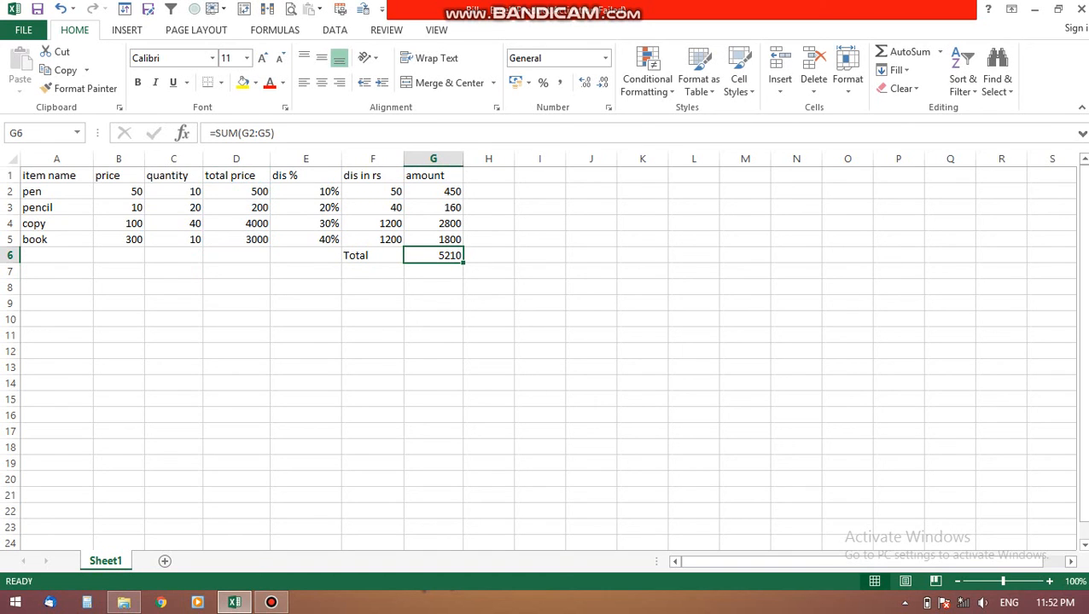
click(271, 603)
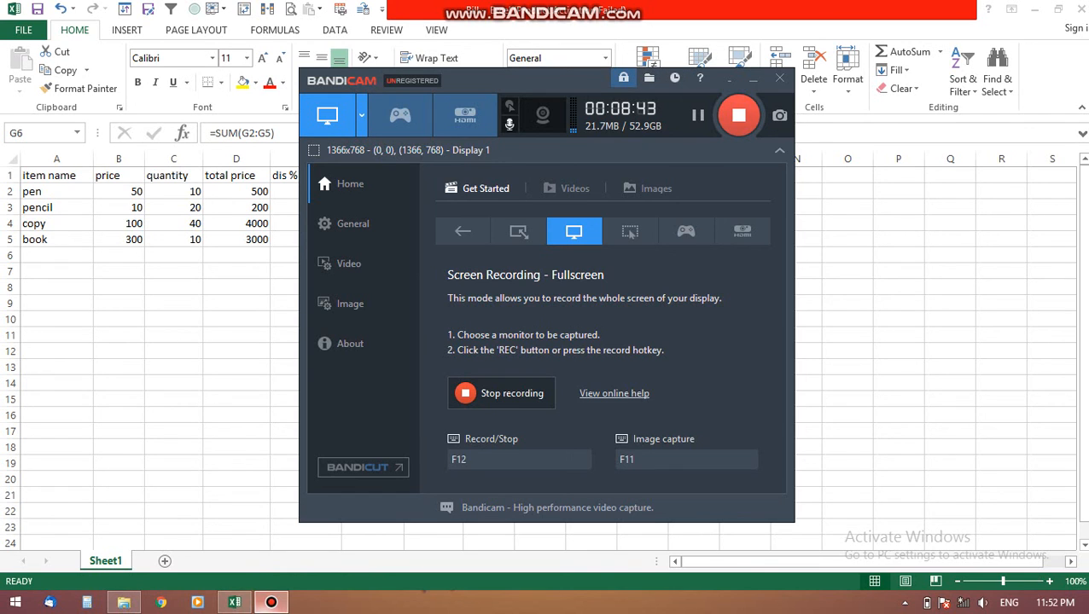
click(271, 603)
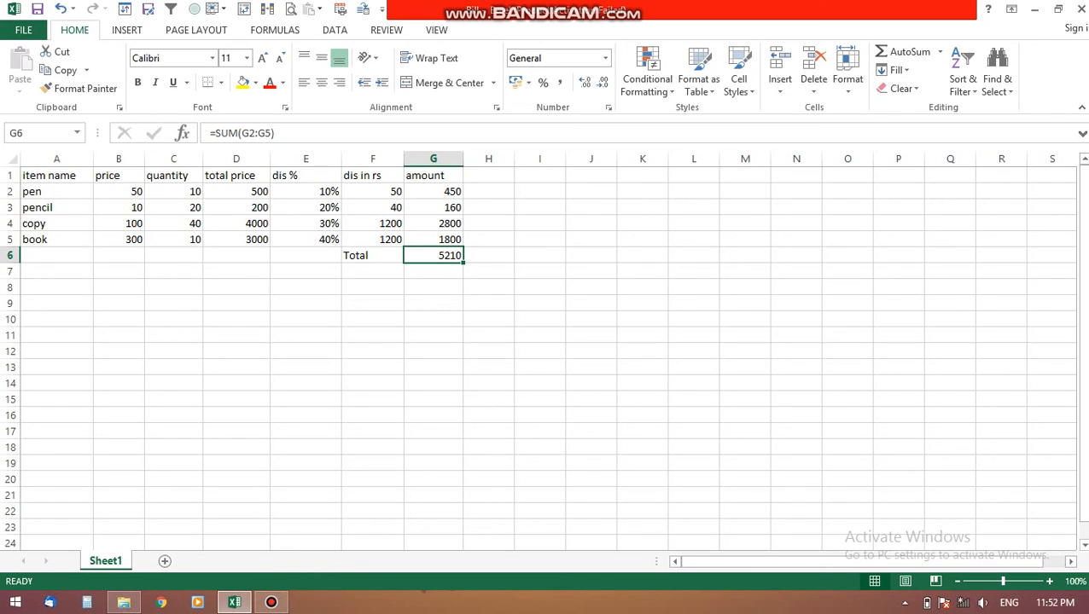
Review the amount cells from G6 up to G2 and recheck the SUM formula in G6
key(Up)
key(Up)
key(Up)
key(Up)
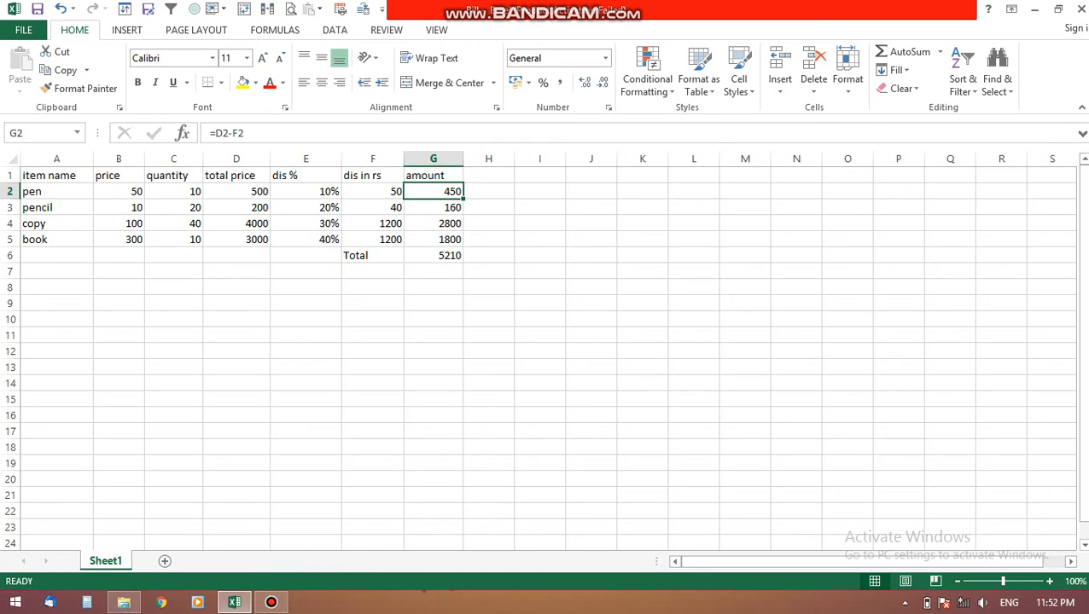
click(433, 256)
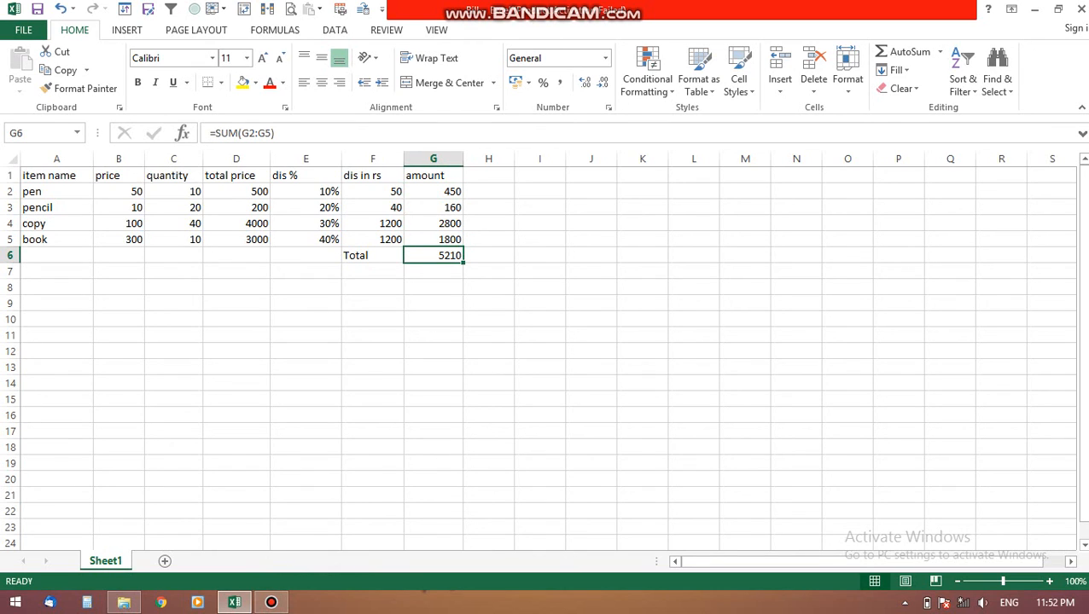
Try a 20% discount for book in E5 and undo the change
click(305, 240)
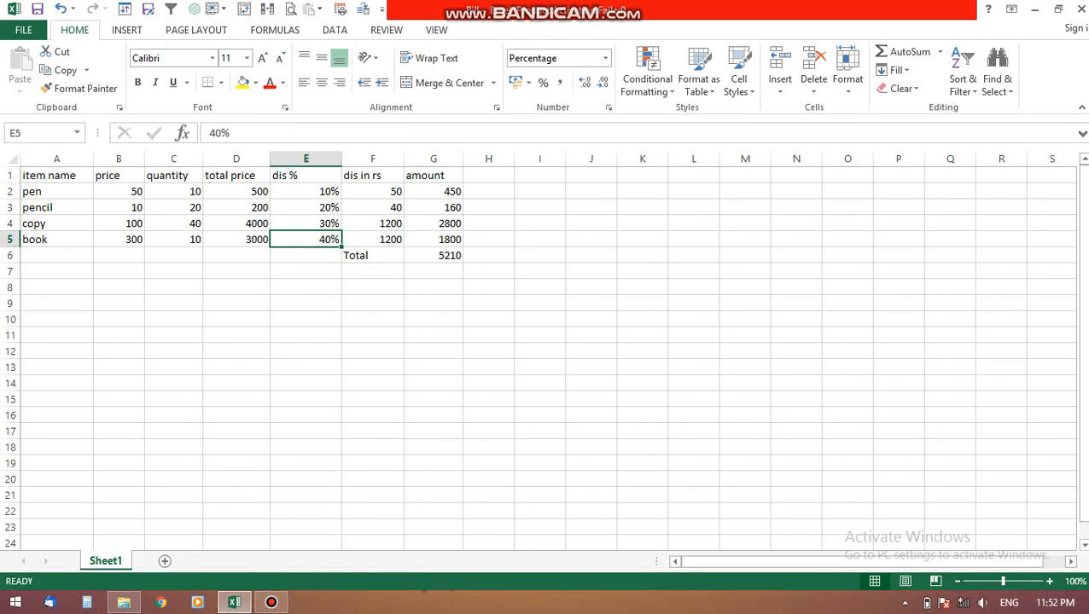
key(F2)
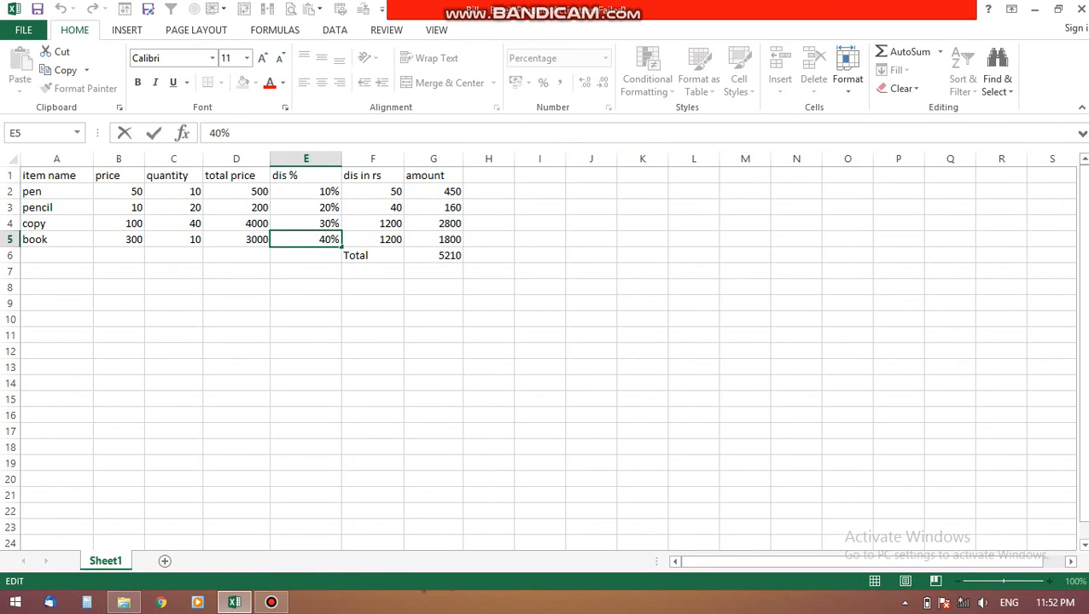
key(BackSpace)
text(2)
click(433, 271)
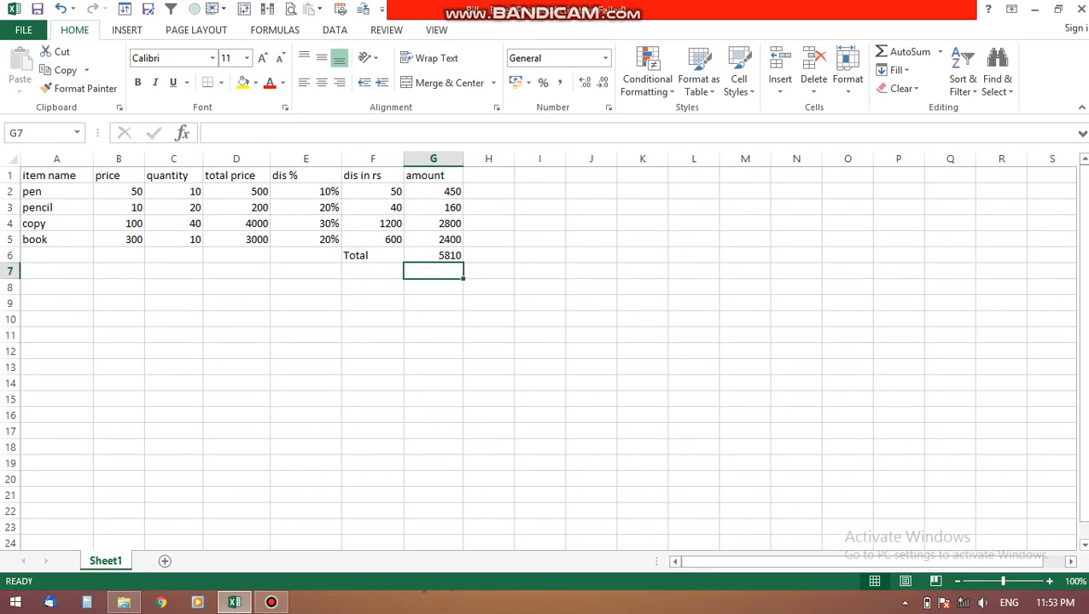
key(ctrl+z)
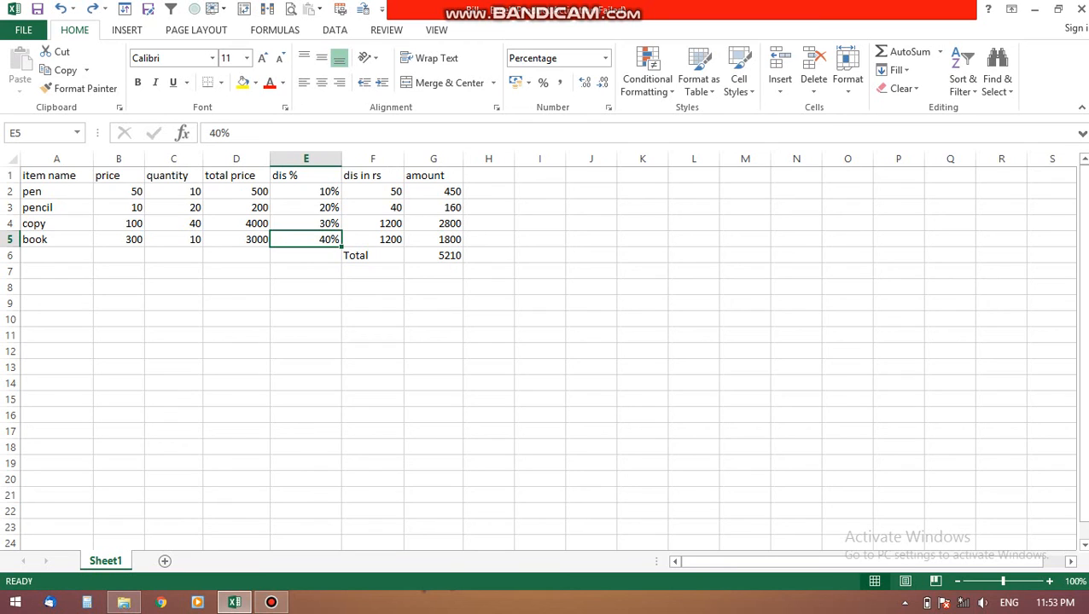
Set the discount percentage for book in E5 to 20%
text(y)
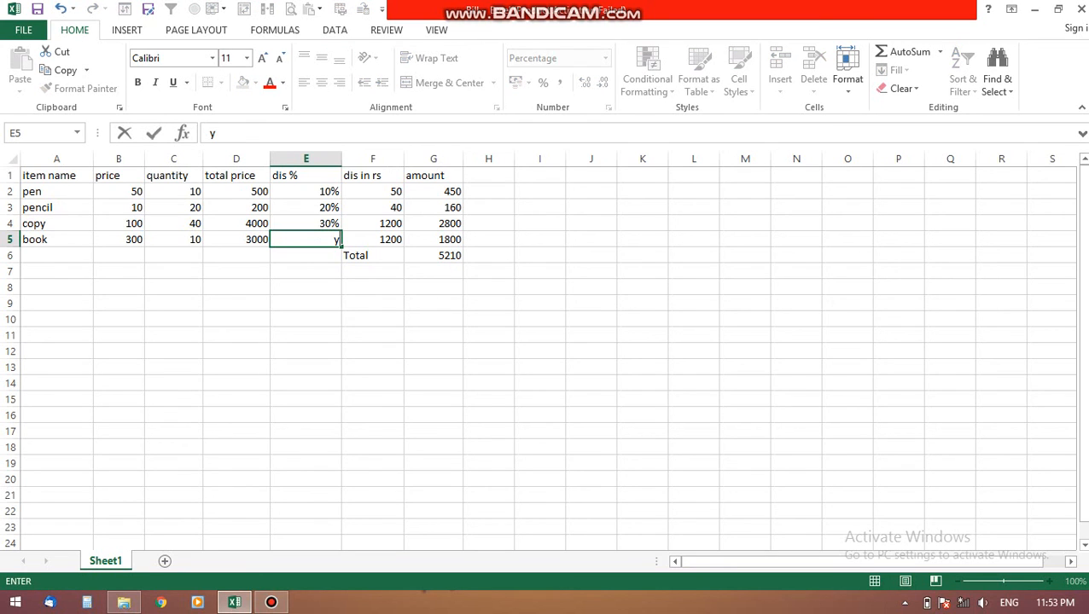
key(BackSpace)
text(20%)
key(Return)
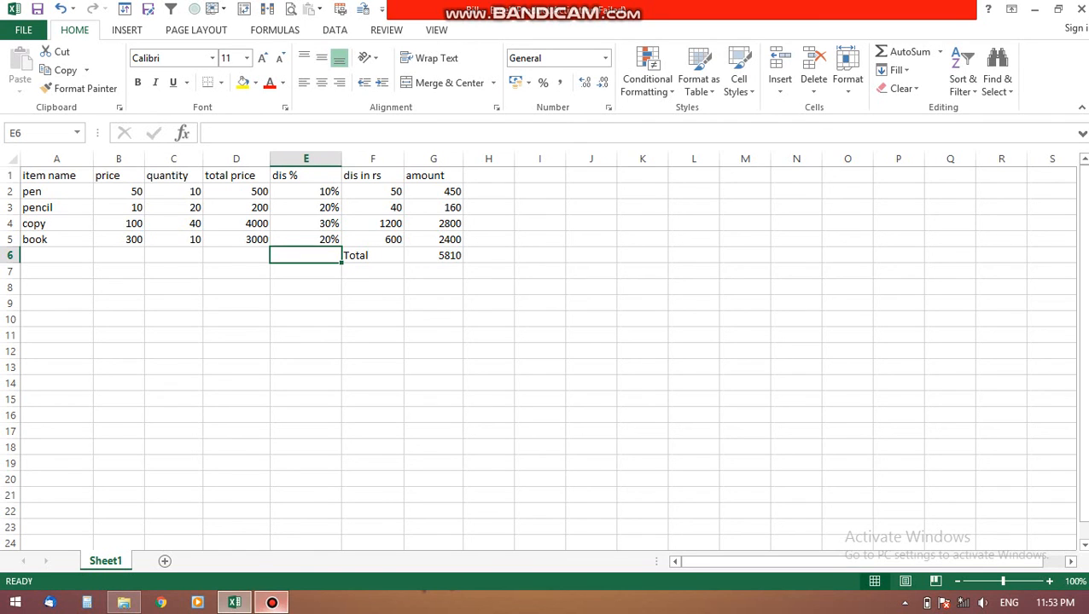
click(270, 602)
click(270, 602)
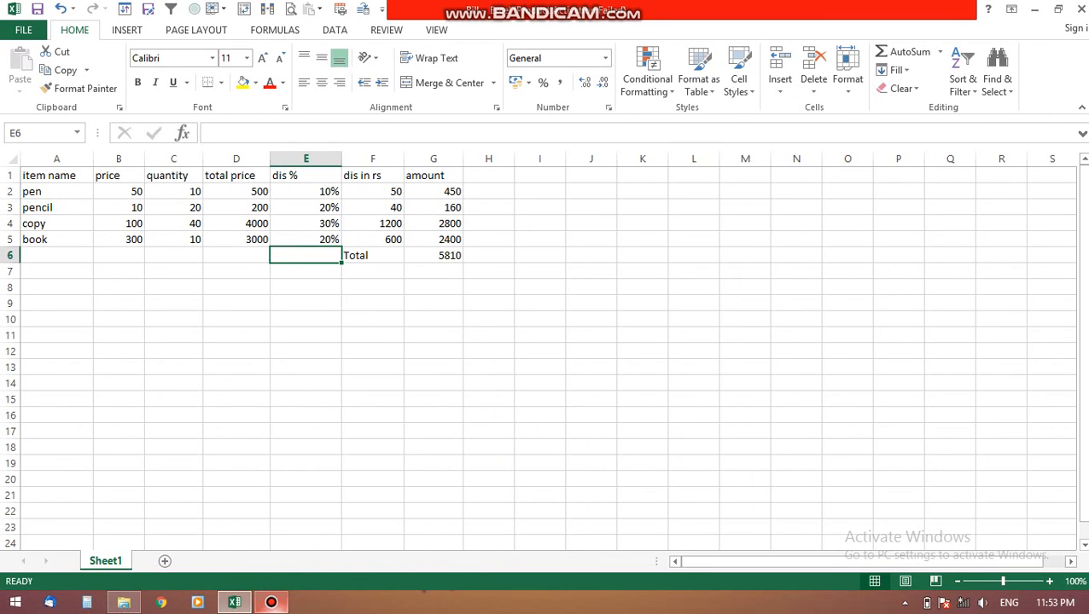